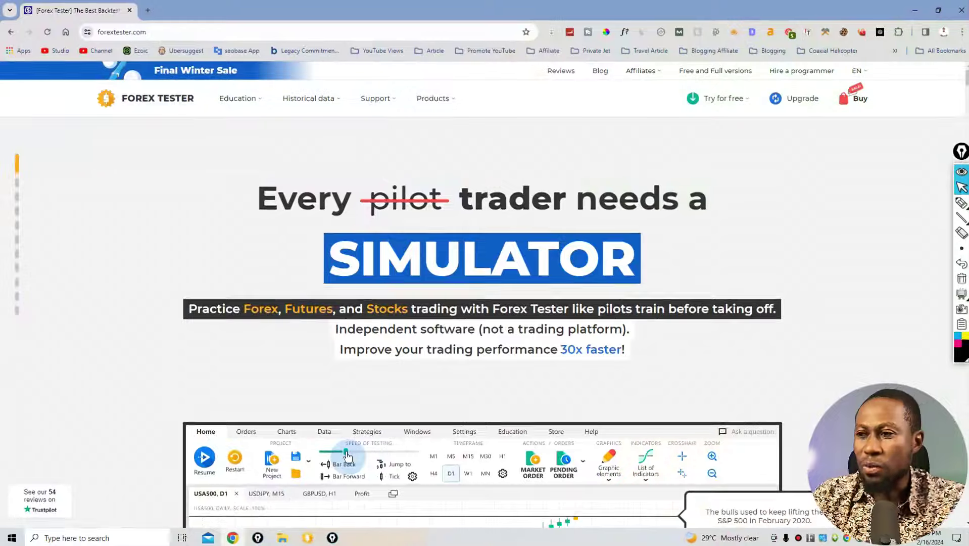
Look over the introductory section of the Forex Tester homepage.
{"action": "scroll", "coordinate": [484, 303], "scroll_direction": "down", "scroll_amount": 2}
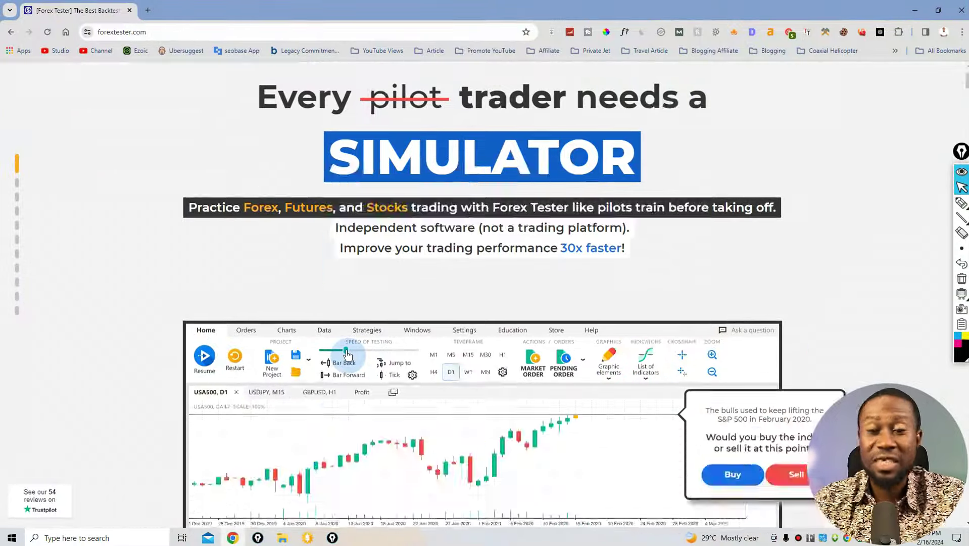
{"action": "scroll", "coordinate": [484, 303], "scroll_direction": "up", "scroll_amount": 2}
{"action": "scroll", "coordinate": [484, 304], "scroll_direction": "down", "scroll_amount": 4}
{"action": "scroll", "coordinate": [484, 303], "scroll_direction": "up", "scroll_amount": 3}
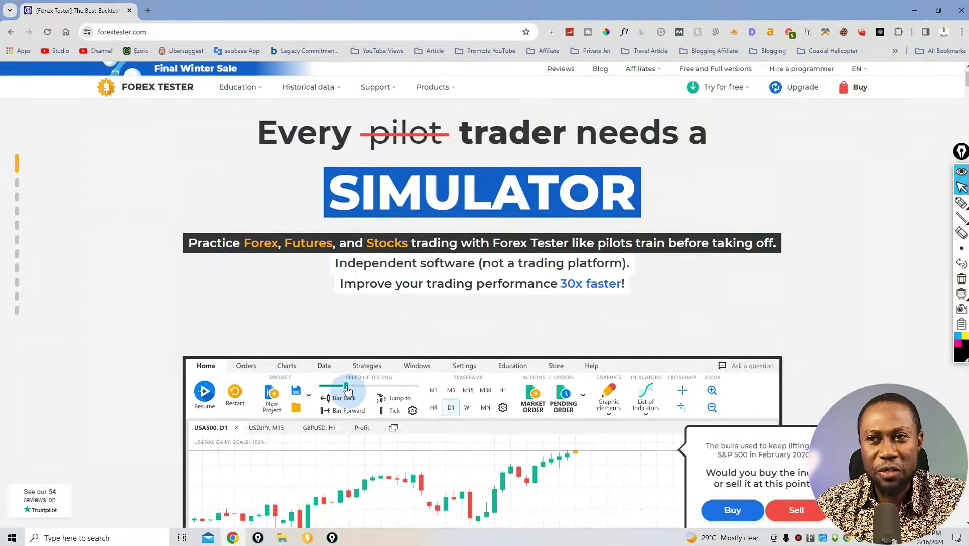
{"action": "scroll", "coordinate": [485, 303], "scroll_direction": "down", "scroll_amount": 5}
{"action": "scroll", "coordinate": [484, 303], "scroll_direction": "up", "scroll_amount": 6}
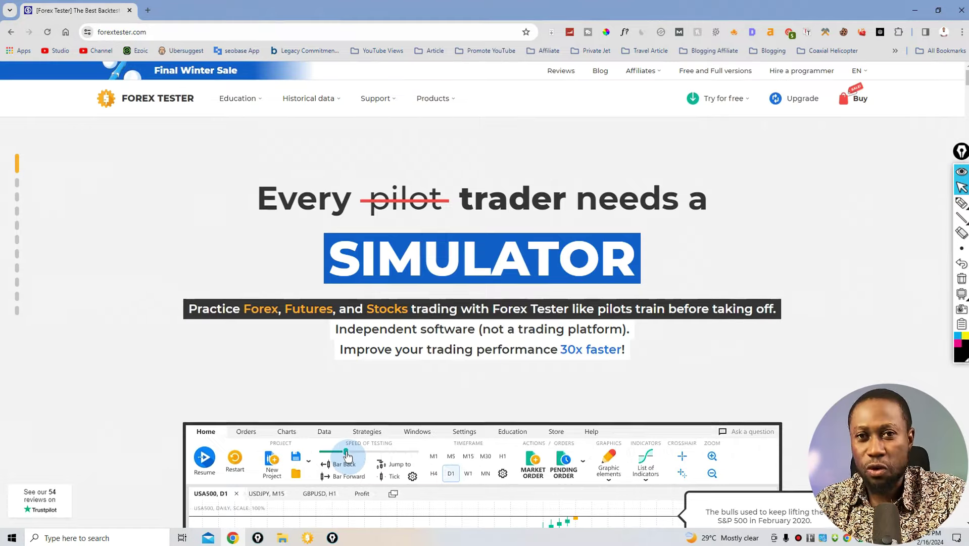
{"action": "scroll", "coordinate": [485, 303], "scroll_direction": "down", "scroll_amount": 5}
{"action": "scroll", "coordinate": [485, 303], "scroll_direction": "up", "scroll_amount": 5}
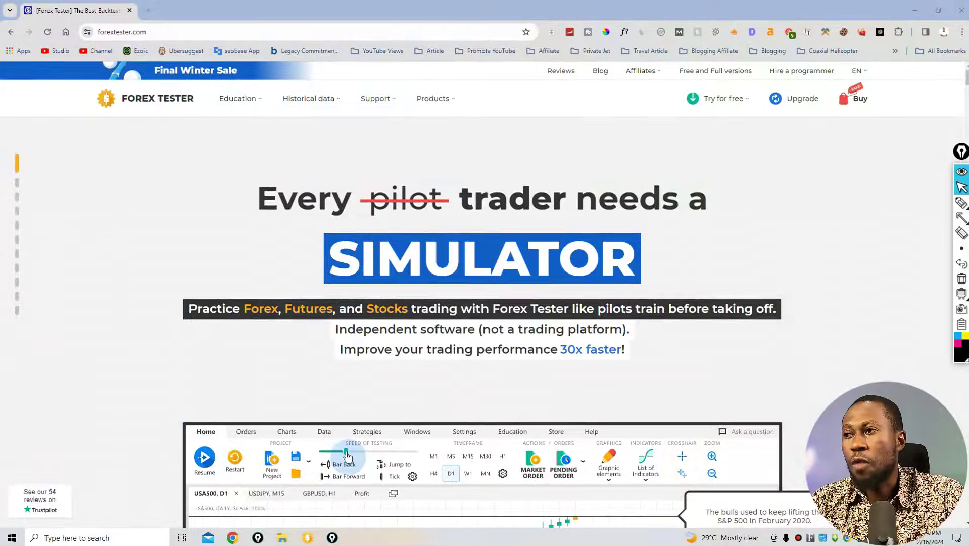
{"action": "scroll", "coordinate": [483, 303], "scroll_direction": "down", "scroll_amount": 9}
{"action": "scroll", "coordinate": [482, 303], "scroll_direction": "up", "scroll_amount": 9}
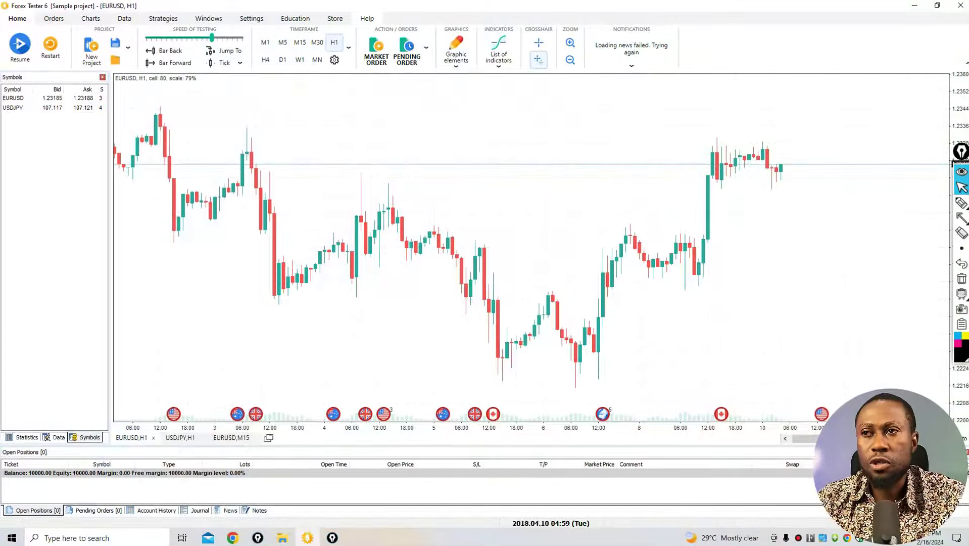
{"action": "left_click", "coordinate": [363, 17]}
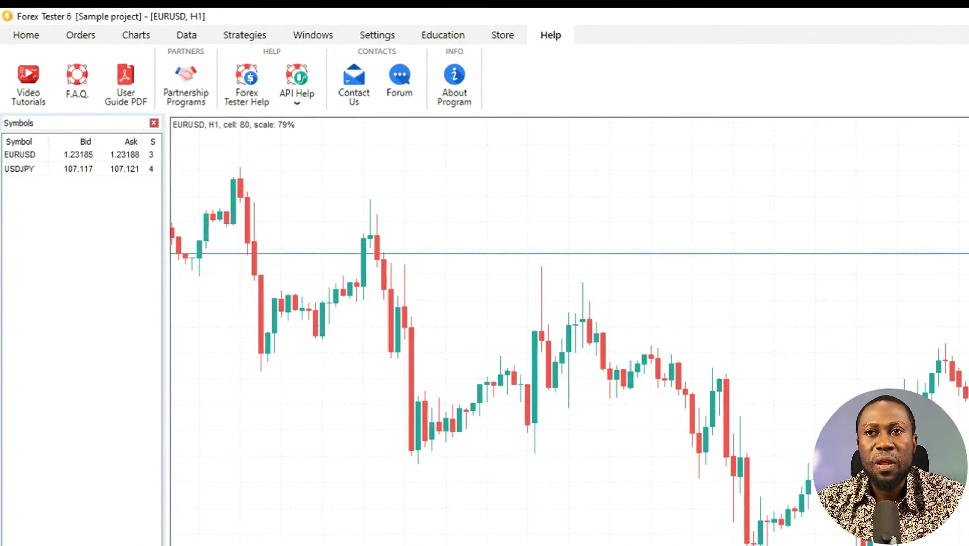
{"action": "left_click", "coordinate": [502, 35]}
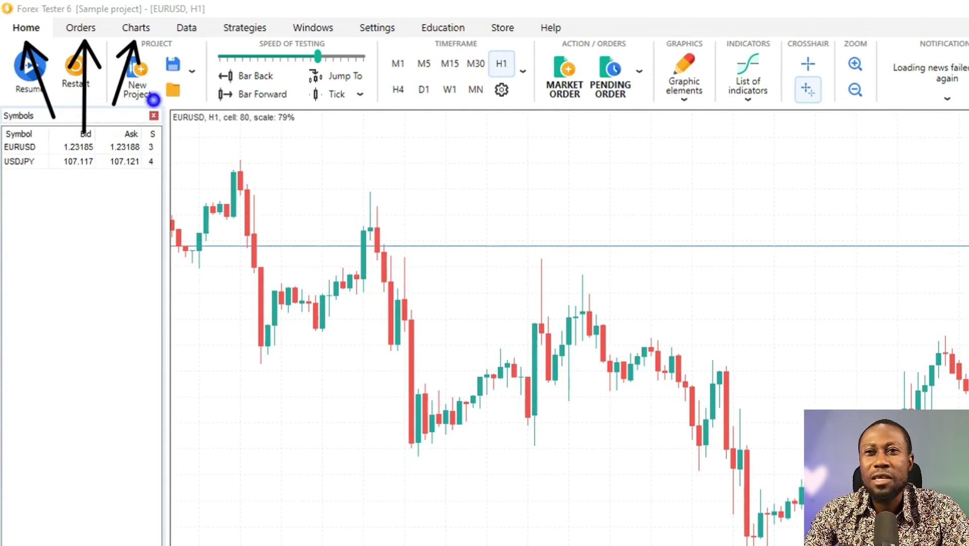
{"action": "left_click_drag", "start_coordinate": [258, 104], "coordinate": [310, 40]}
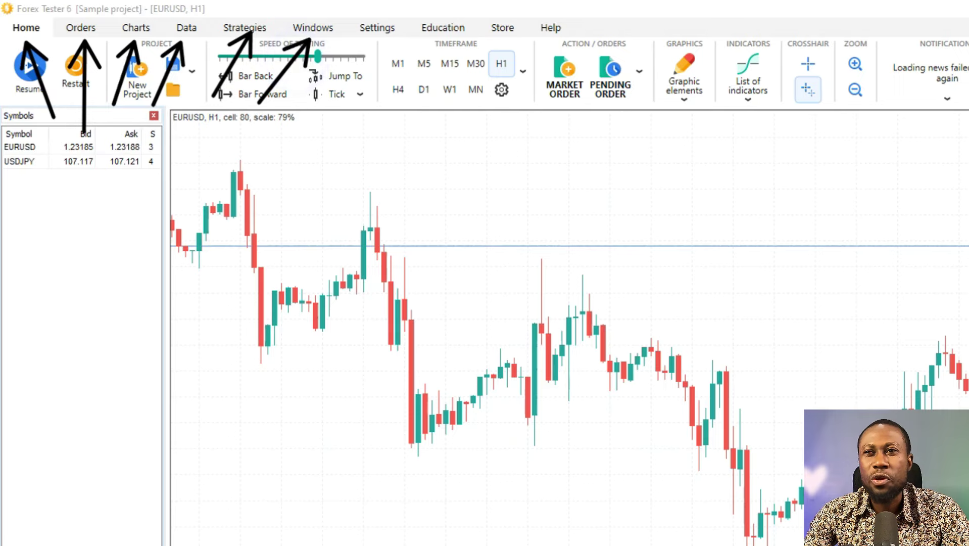
{"action": "left_click_drag", "start_coordinate": [324, 89], "coordinate": [376, 44]}
{"action": "left_click_drag", "start_coordinate": [389, 96], "coordinate": [431, 54]}
{"action": "mouse_move", "coordinate": [455, 91]}
{"action": "left_mouse_down"}
{"action": "mouse_move", "coordinate": [491, 46]}
{"action": "mouse_move", "coordinate": [556, 38]}
{"action": "left_mouse_up"}
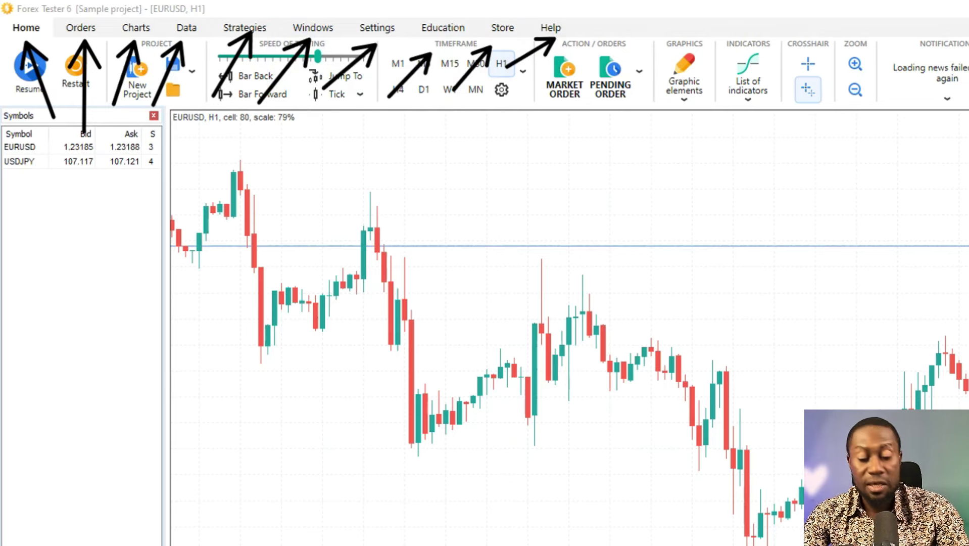
{"action": "key", "text": "Escape"}
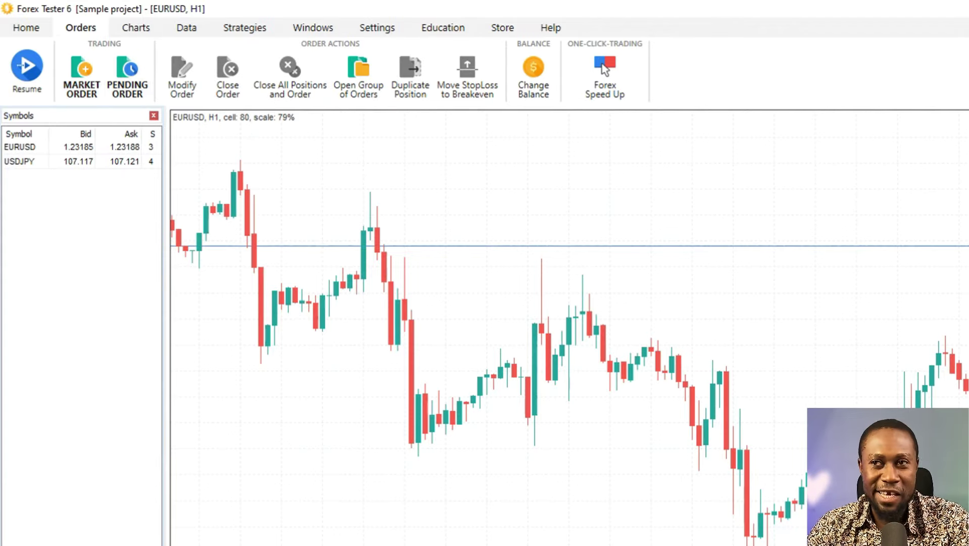
Examine the chart, data, strategy, window, settings, education, store and help commands, and return to the home commands.
{"action": "left_click", "coordinate": [132, 27]}
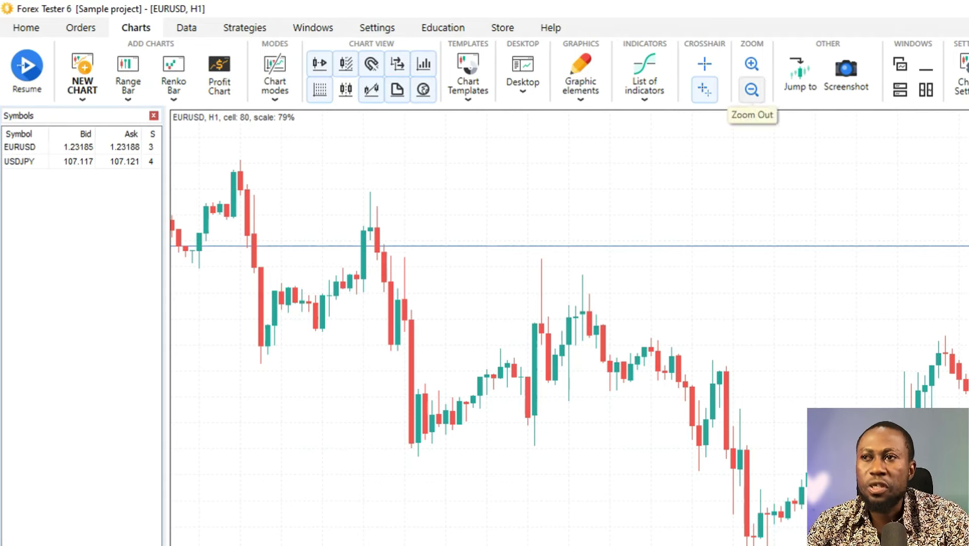
{"action": "left_click", "coordinate": [190, 26]}
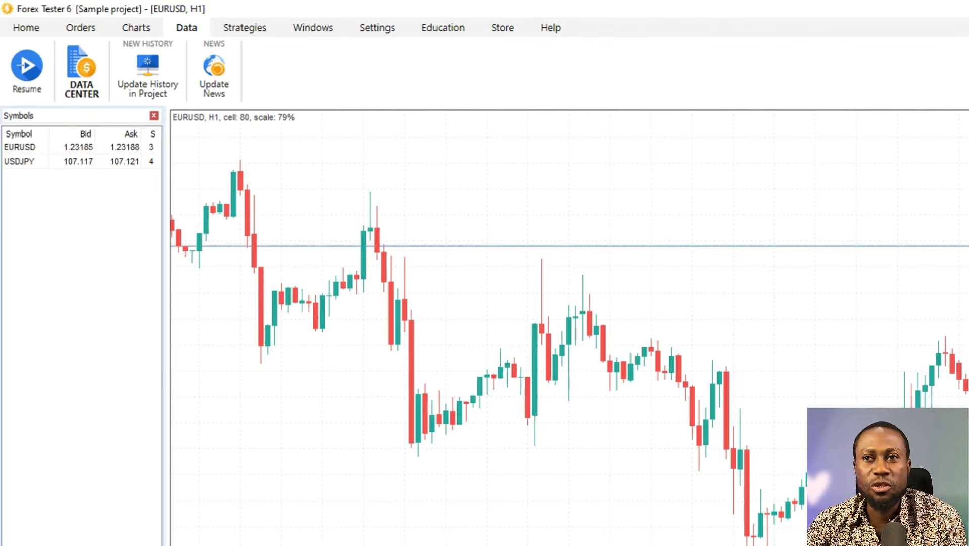
{"action": "left_click", "coordinate": [245, 27]}
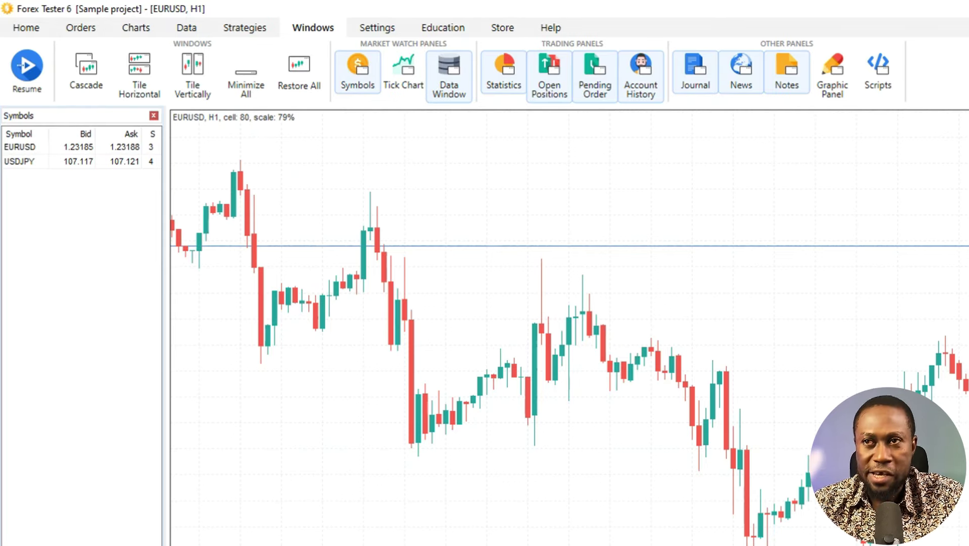
{"action": "left_click", "coordinate": [377, 28]}
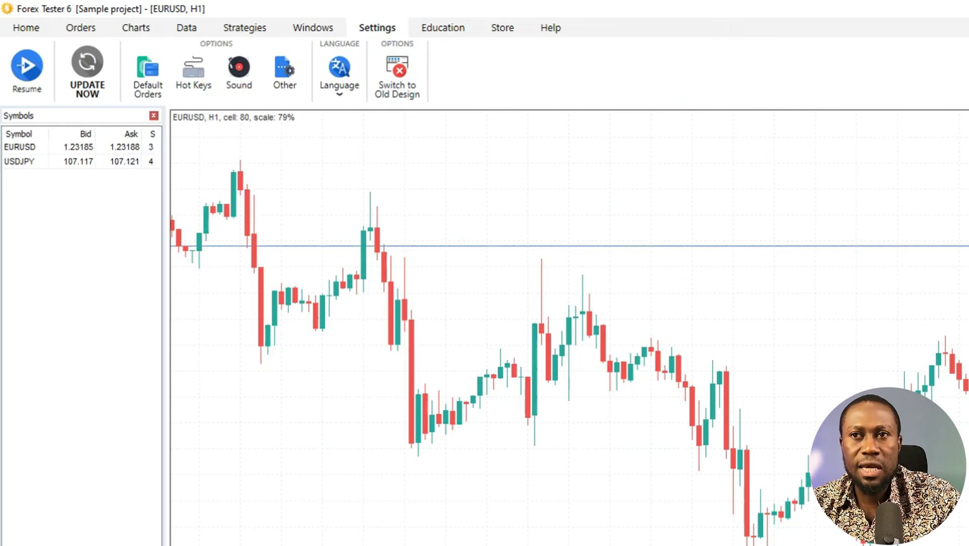
{"action": "left_click", "coordinate": [444, 27]}
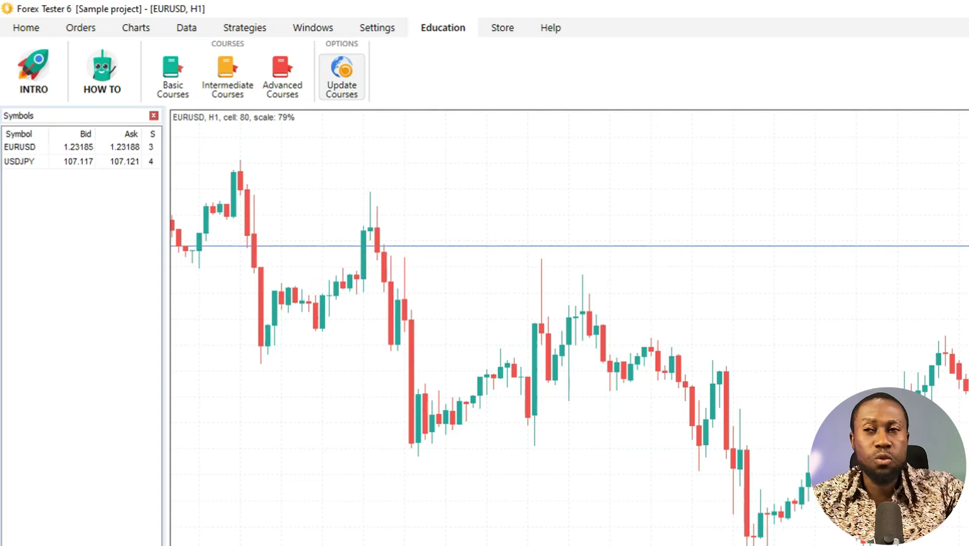
{"action": "left_click", "coordinate": [500, 27]}
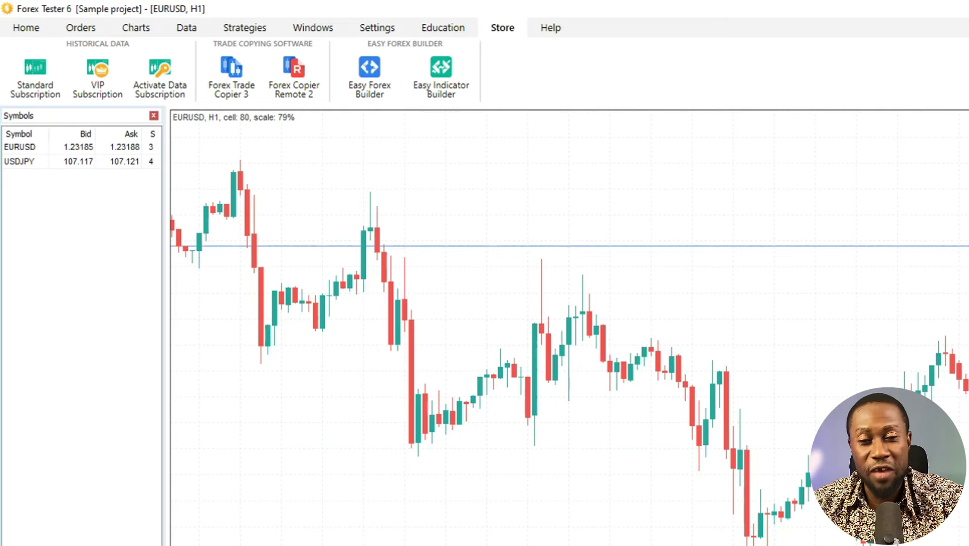
{"action": "left_click", "coordinate": [550, 28]}
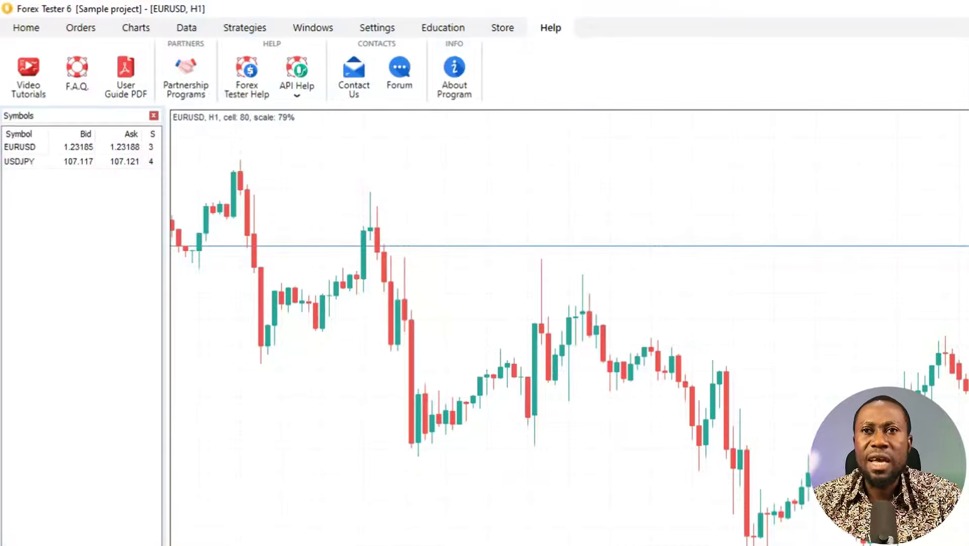
{"action": "left_click", "coordinate": [26, 27]}
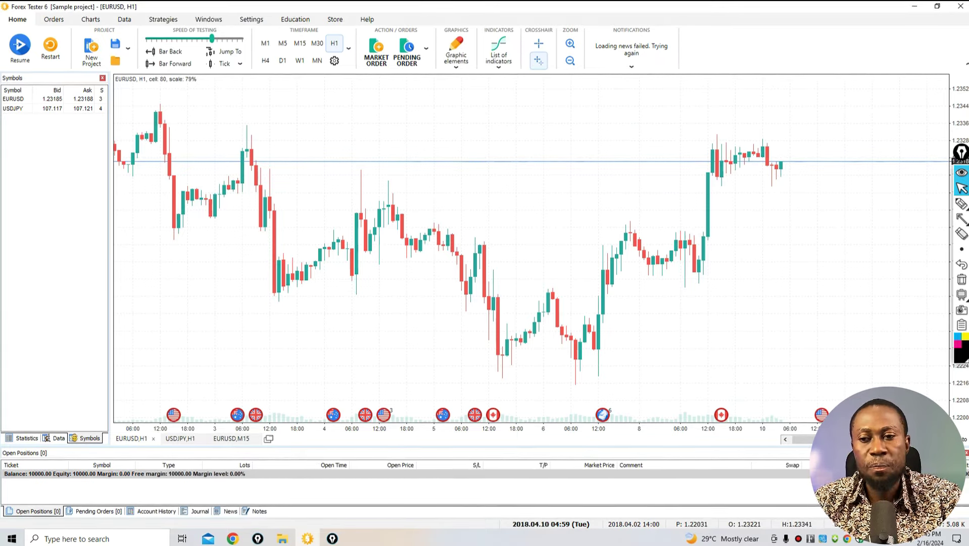
Check the list of indicators on the EURUSD H1 chart and close it.
{"action": "mouse_move", "coordinate": [173, 415]}
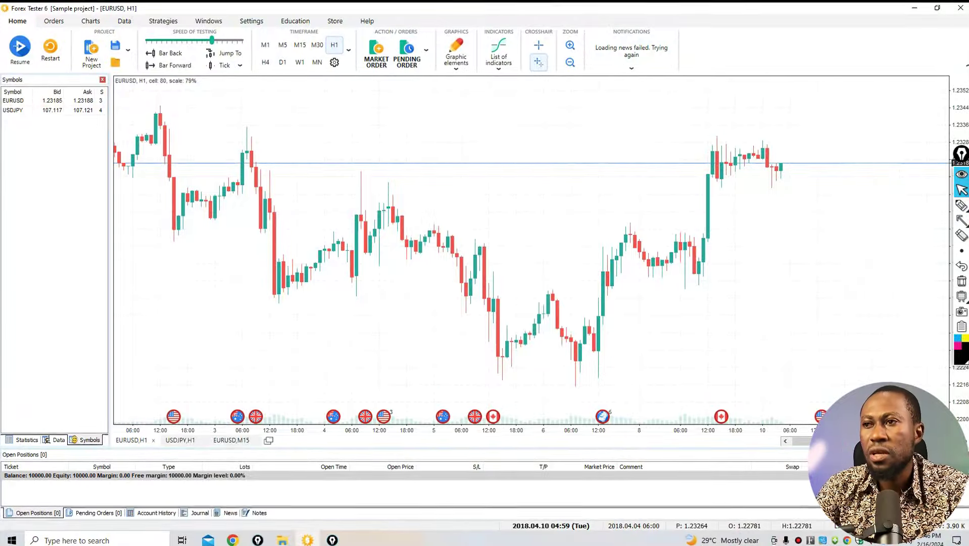
{"action": "left_click", "coordinate": [406, 109]}
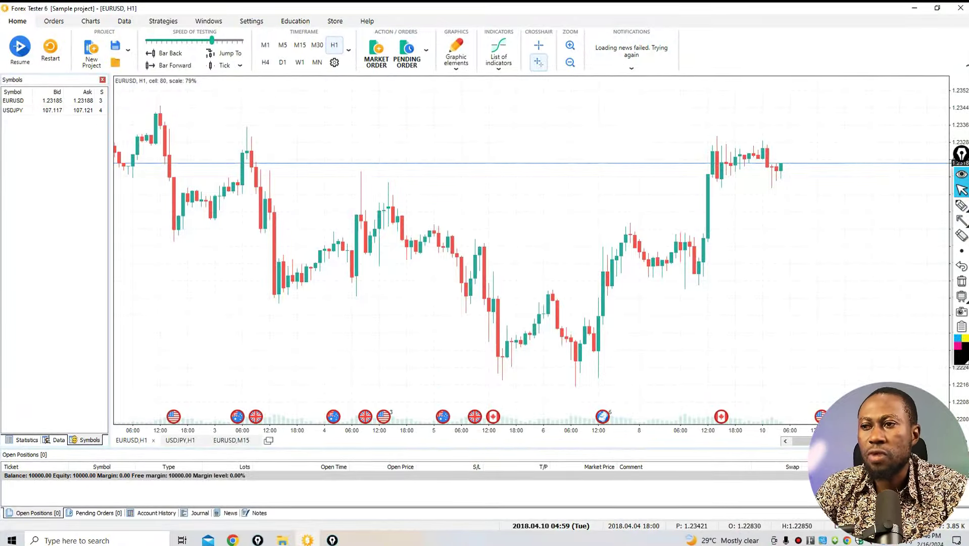
{"action": "right_click", "coordinate": [407, 110]}
{"action": "mouse_move", "coordinate": [444, 182]}
{"action": "left_click", "coordinate": [427, 155]}
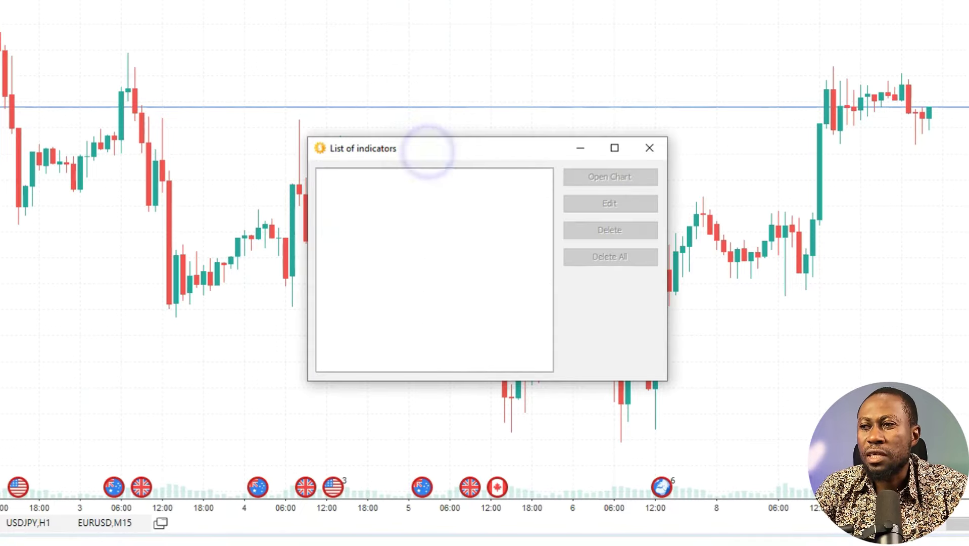
{"action": "left_click", "coordinate": [649, 147]}
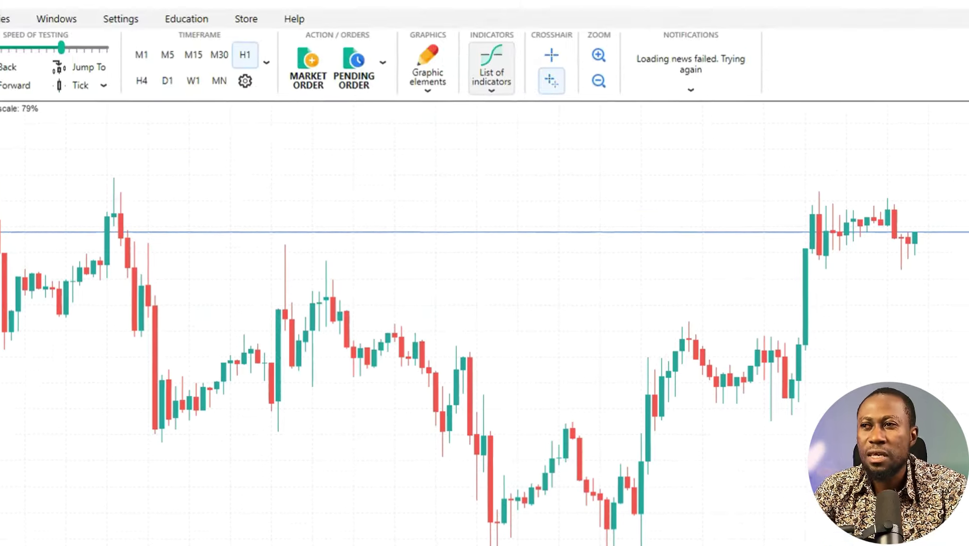
Choose the Moving average trend indicator for the EURUSD H1 chart to open its properties.
{"action": "left_click", "coordinate": [492, 64]}
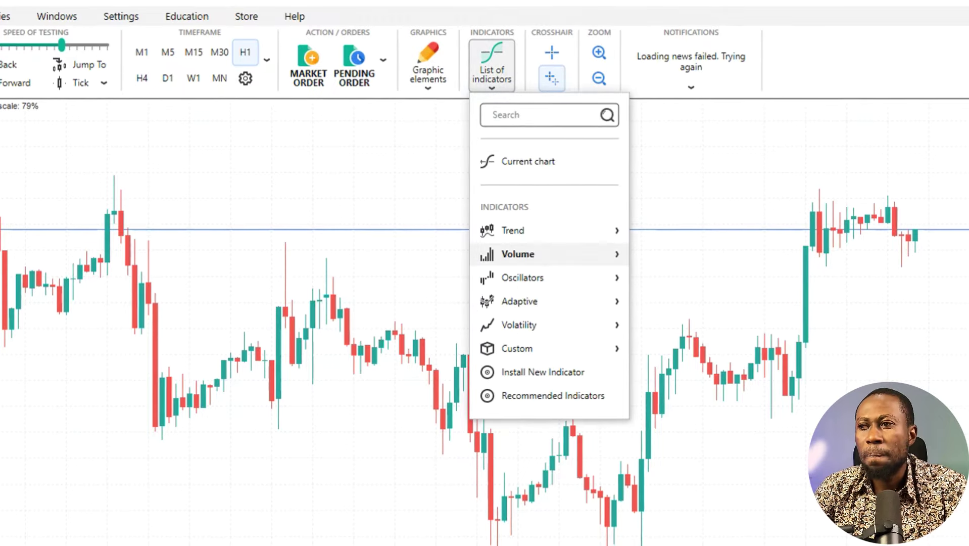
{"action": "mouse_move", "coordinate": [510, 231]}
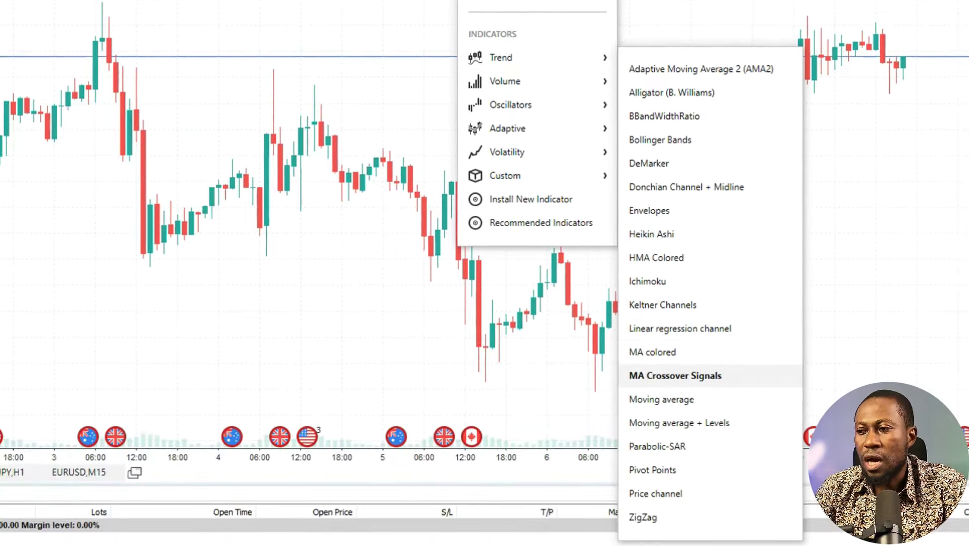
{"action": "left_click", "coordinate": [659, 399]}
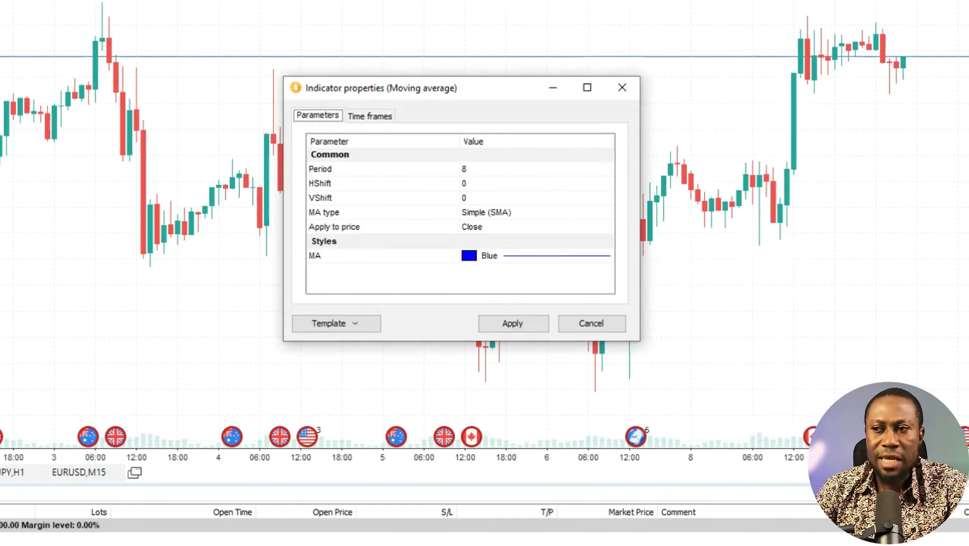
Try to set the moving average line's color to black and its width to the third thickness option.
{"action": "left_click", "coordinate": [471, 255]}
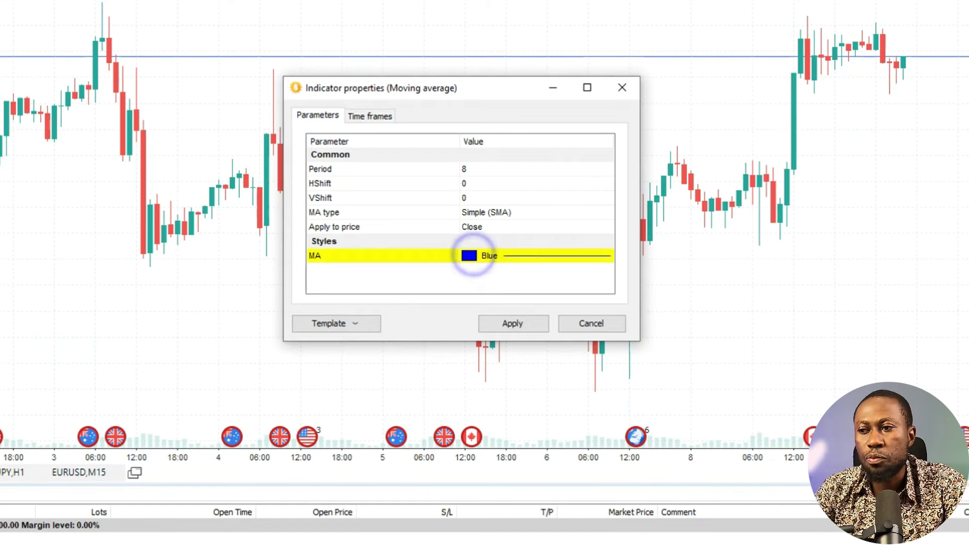
{"action": "left_click", "coordinate": [470, 255]}
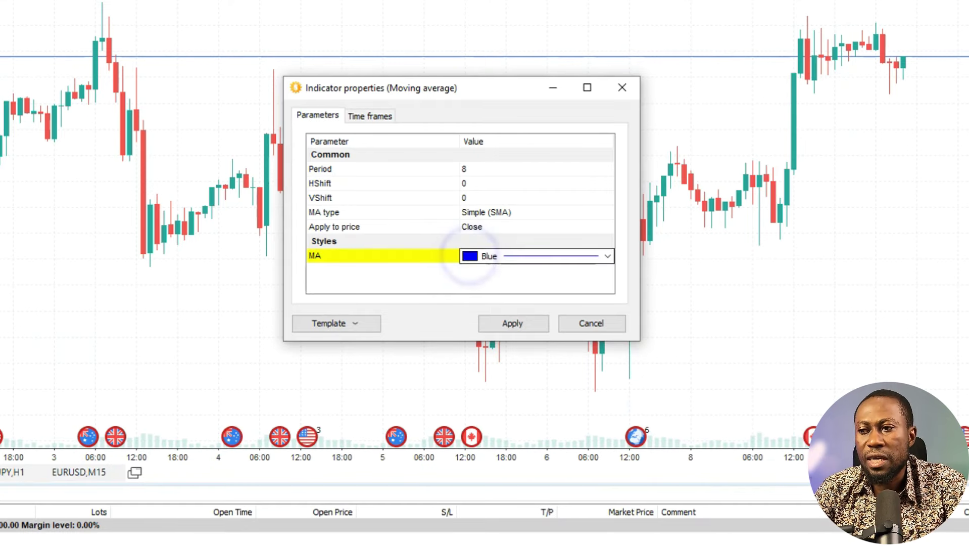
{"action": "left_click", "coordinate": [502, 256]}
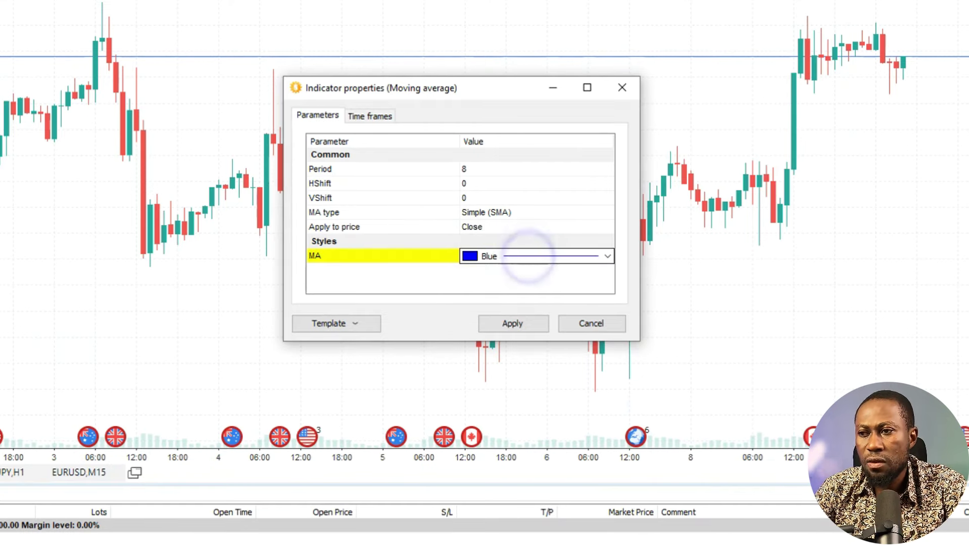
{"action": "left_click", "coordinate": [379, 116]}
{"action": "left_click", "coordinate": [302, 115]}
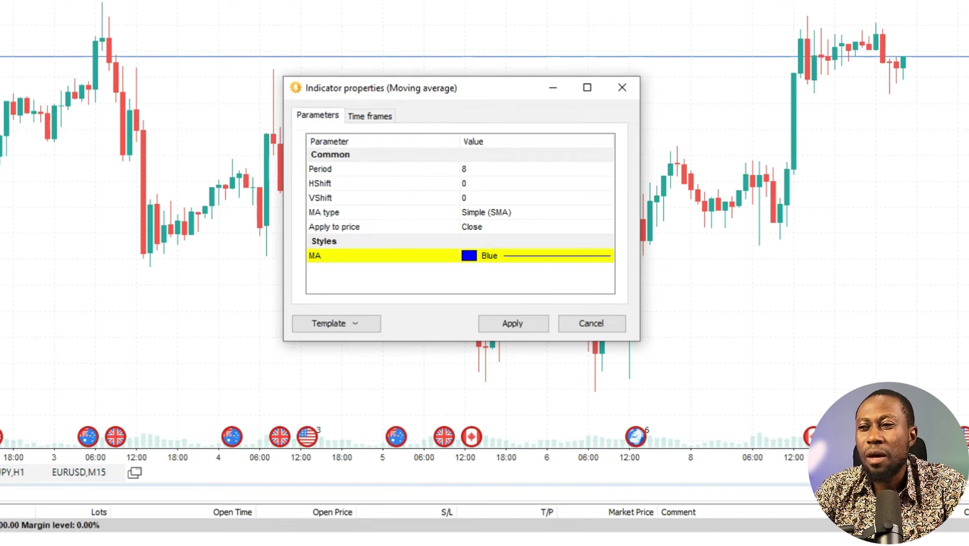
{"action": "left_click", "coordinate": [539, 256]}
{"action": "left_click", "coordinate": [482, 255]}
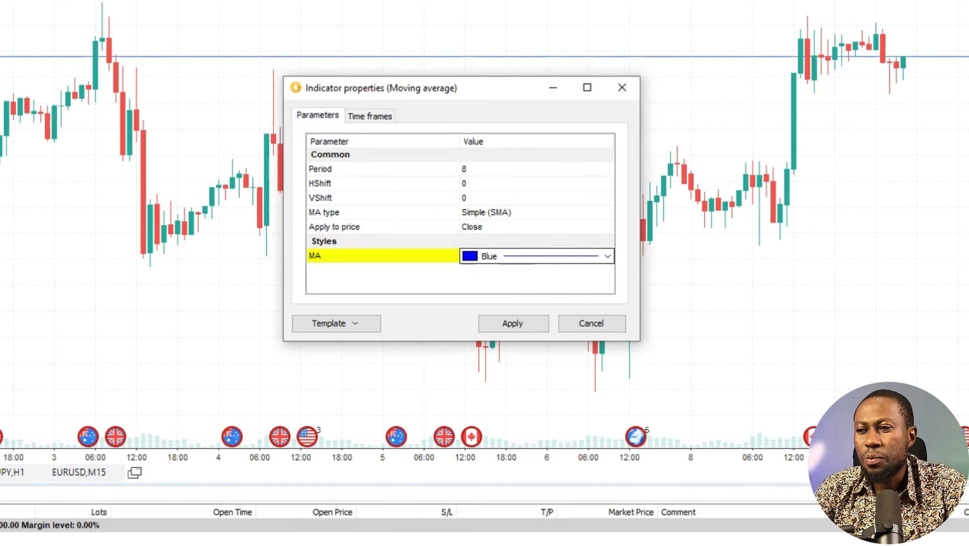
{"action": "left_click", "coordinate": [607, 257]}
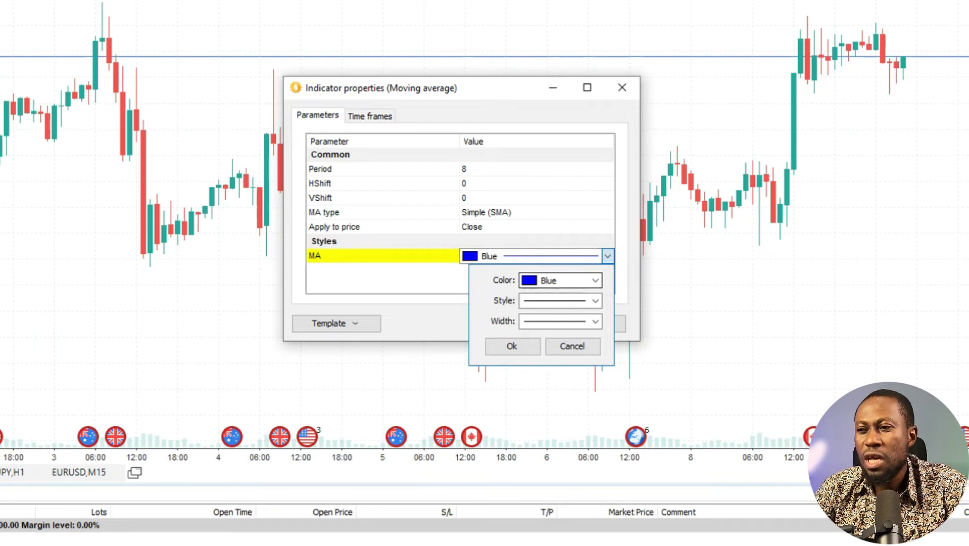
{"action": "left_click", "coordinate": [595, 281]}
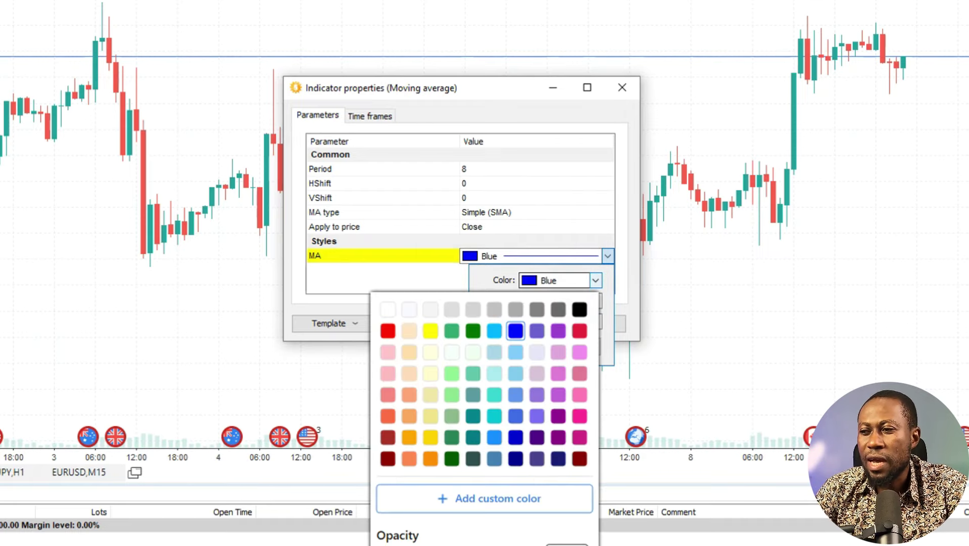
{"action": "left_click", "coordinate": [579, 309]}
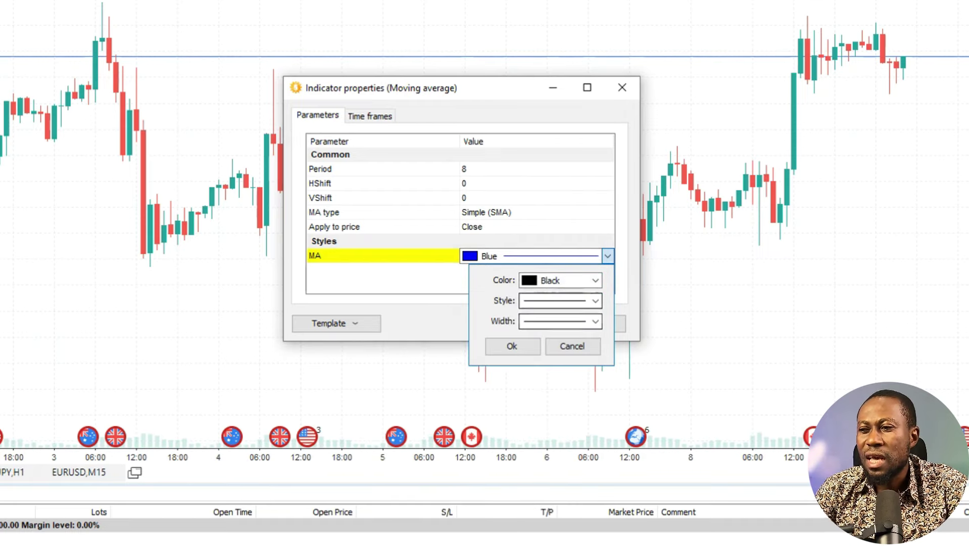
{"action": "left_click", "coordinate": [595, 322]}
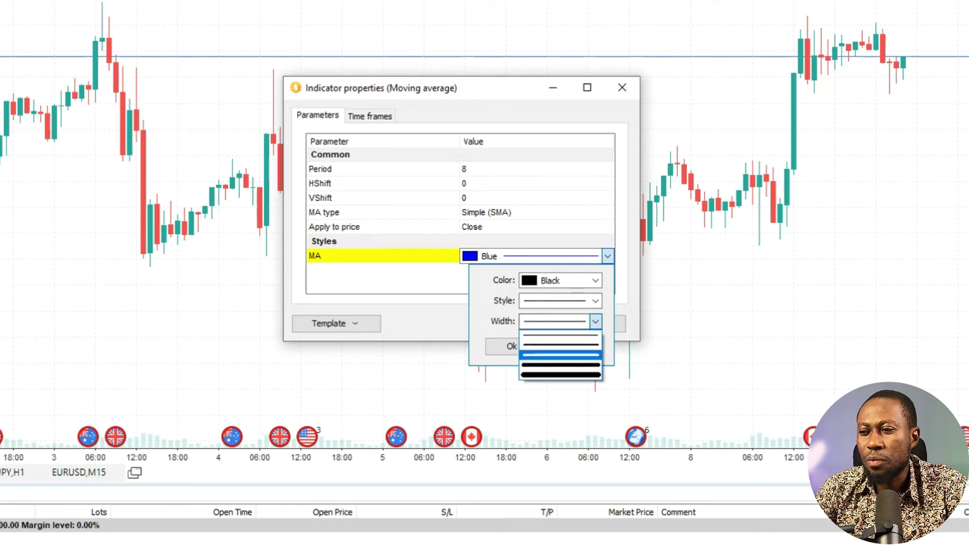
{"action": "left_click", "coordinate": [558, 356]}
{"action": "left_click", "coordinate": [422, 290]}
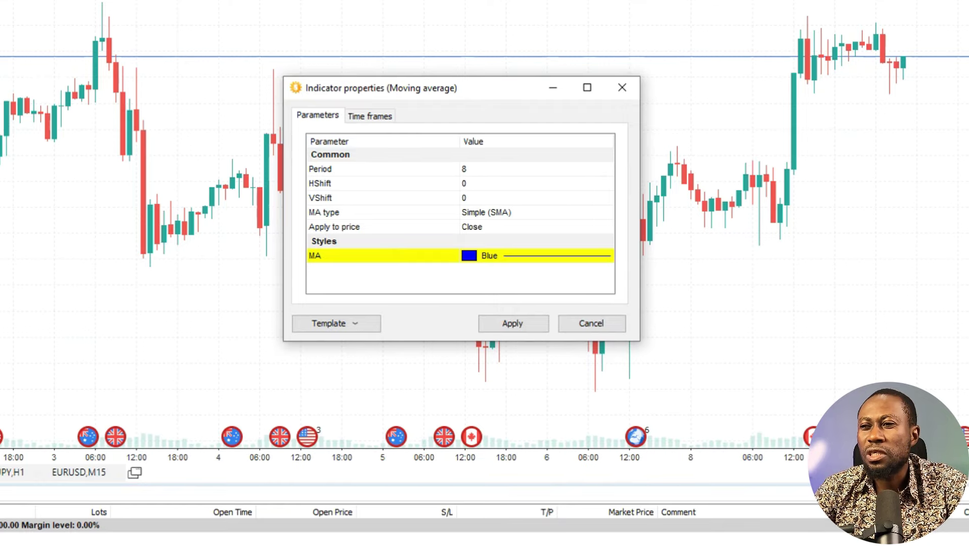
Set the moving average's period to 20, check its time frames, and apply the indicator to the EURUSD H1 chart.
{"action": "left_click", "coordinate": [474, 168]}
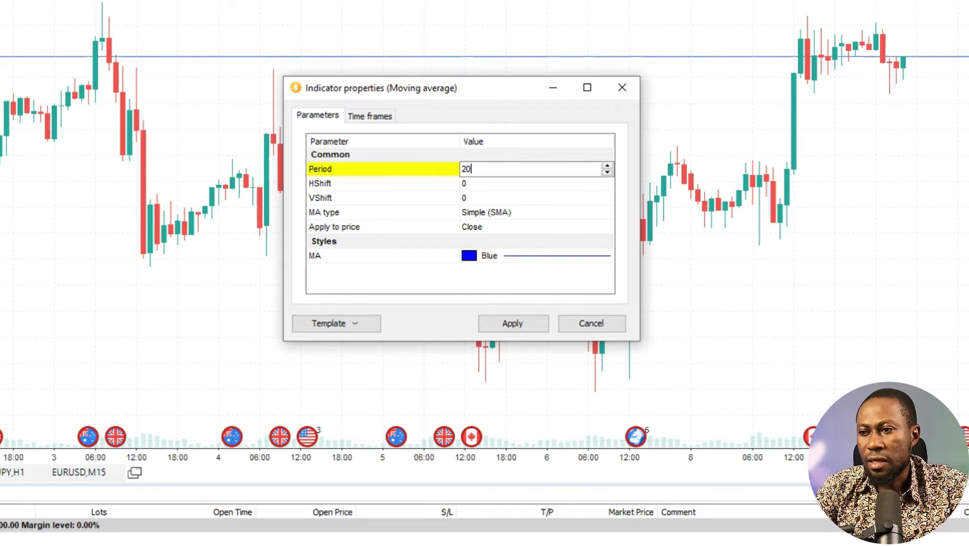
{"action": "left_click", "coordinate": [515, 210]}
{"action": "left_click", "coordinate": [374, 117]}
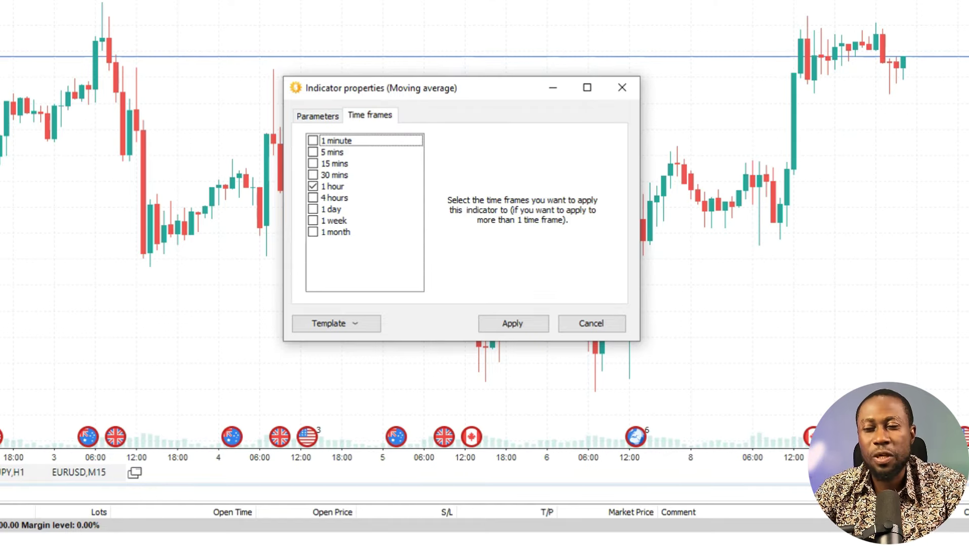
{"action": "left_click", "coordinate": [317, 116]}
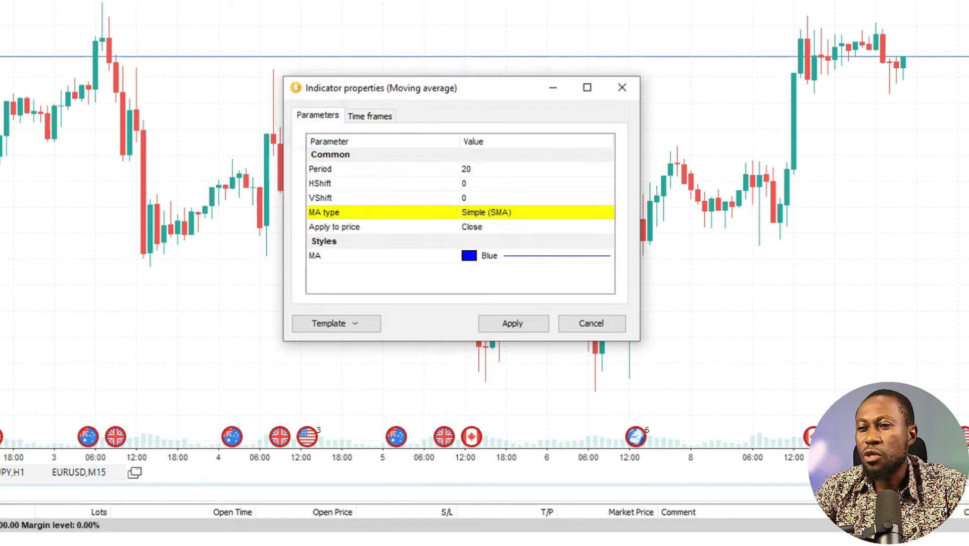
{"action": "left_click", "coordinate": [517, 326]}
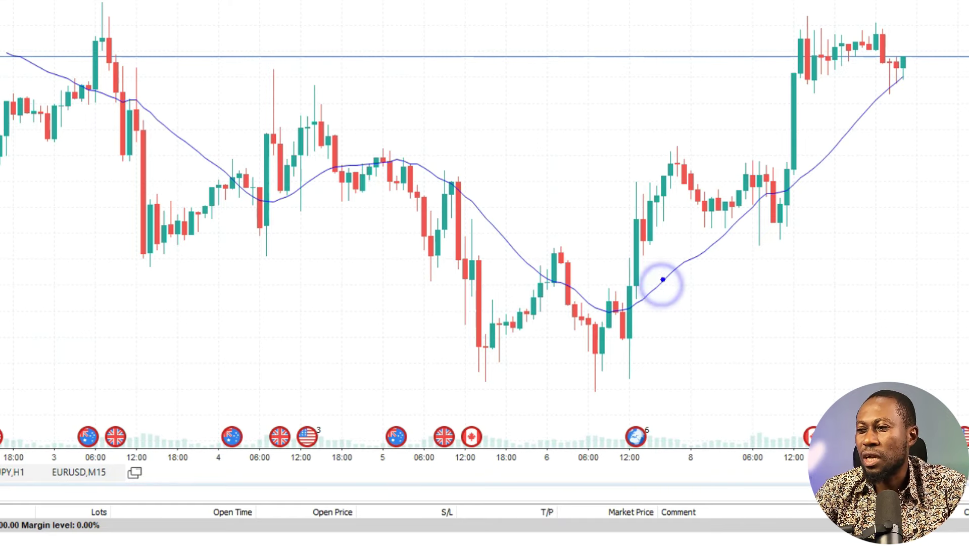
Edit the 20-period moving average from the list of indicators to give its blue line a thicker width, and close the list.
{"action": "right_click", "coordinate": [563, 154]}
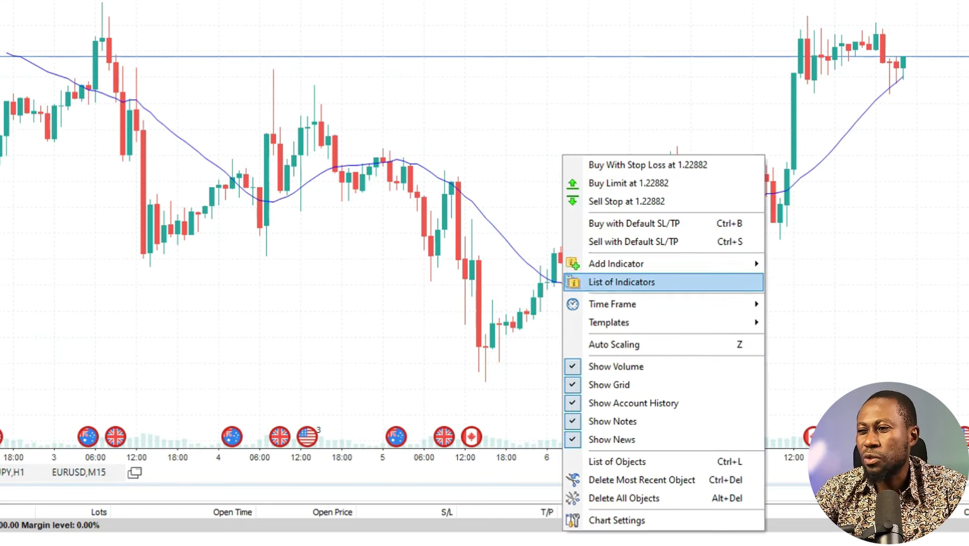
{"action": "left_click", "coordinate": [604, 282]}
{"action": "left_click", "coordinate": [426, 151]}
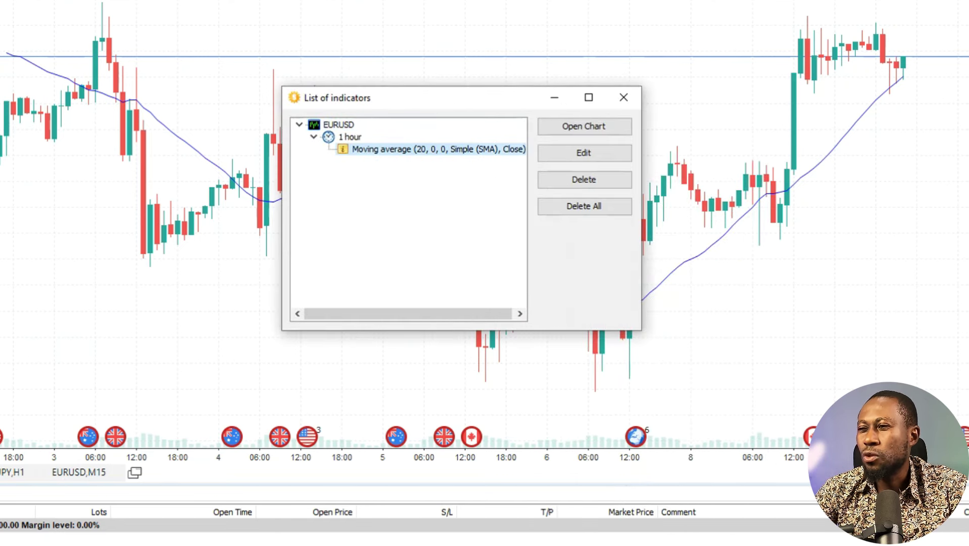
{"action": "left_click", "coordinate": [583, 152]}
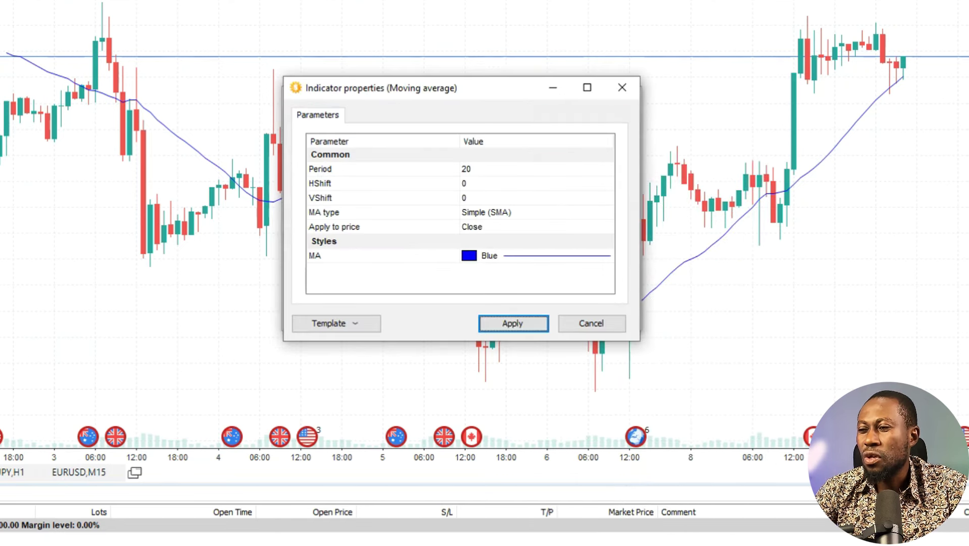
{"action": "left_click", "coordinate": [554, 252]}
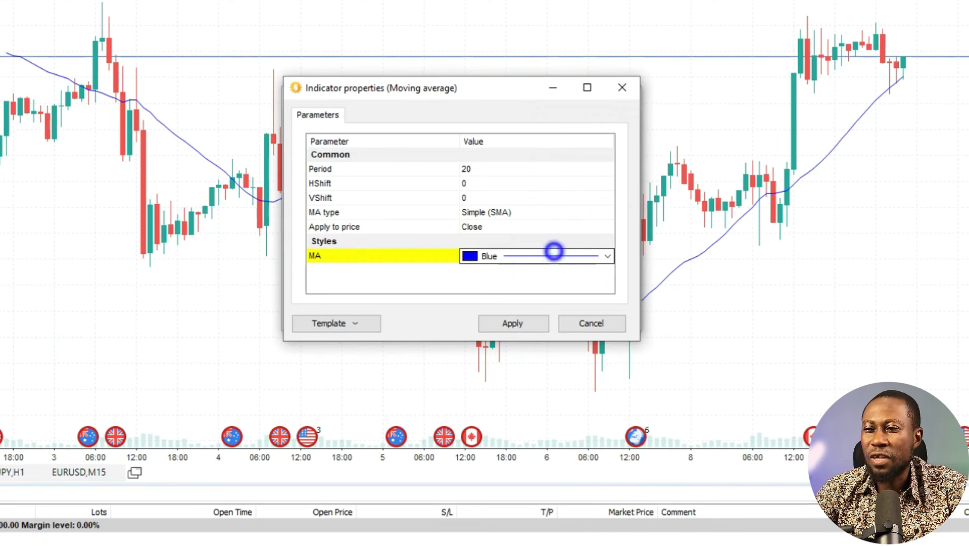
{"action": "left_click", "coordinate": [608, 255]}
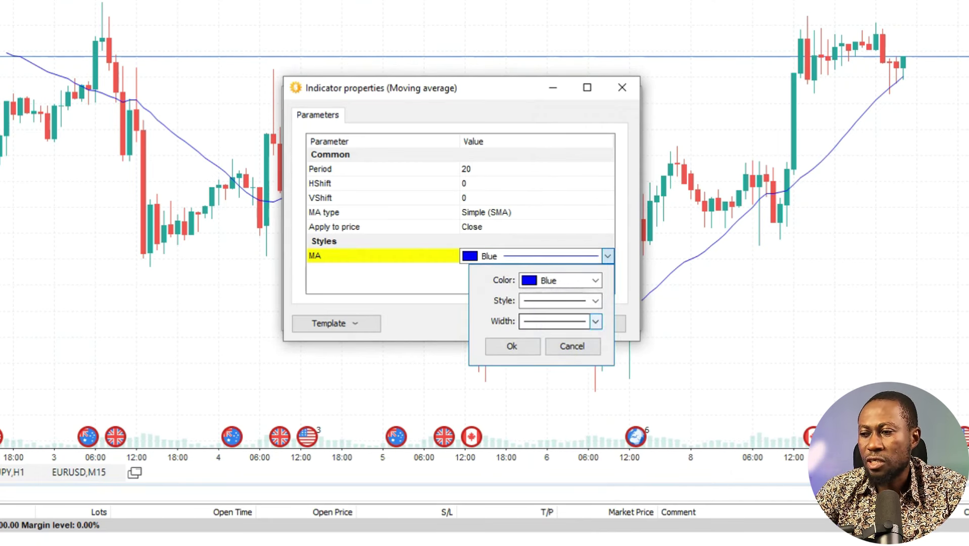
{"action": "left_click", "coordinate": [596, 321]}
{"action": "left_click", "coordinate": [560, 354]}
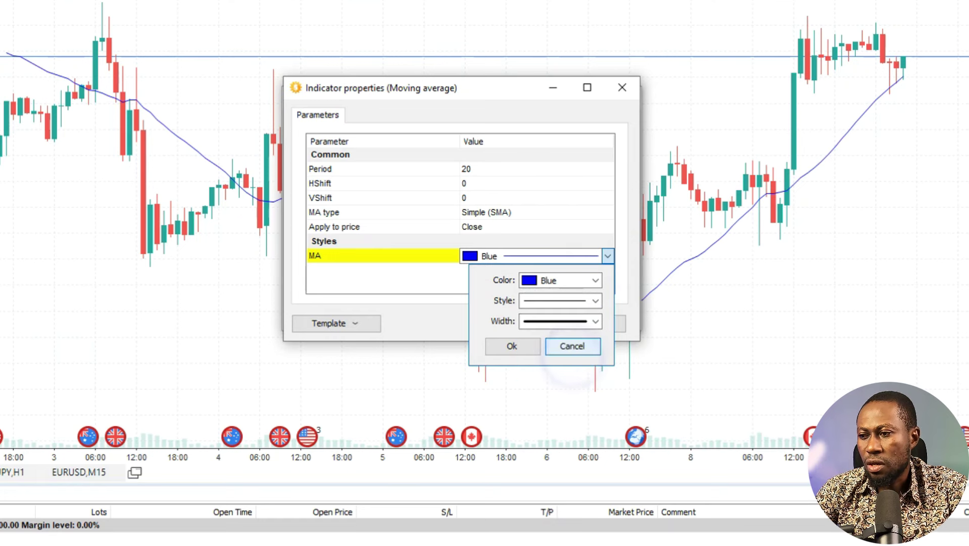
{"action": "left_click", "coordinate": [510, 345]}
{"action": "left_click", "coordinate": [513, 322]}
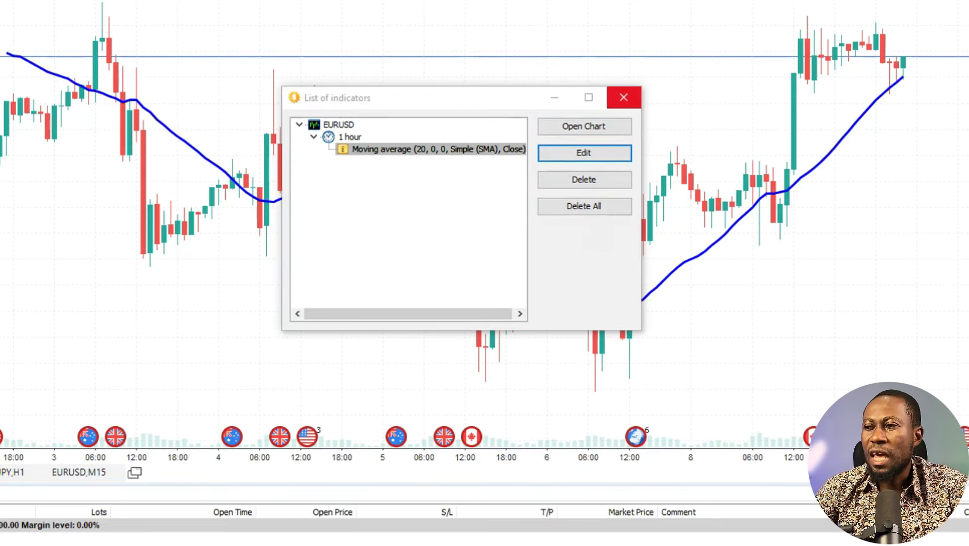
{"action": "left_click", "coordinate": [624, 97]}
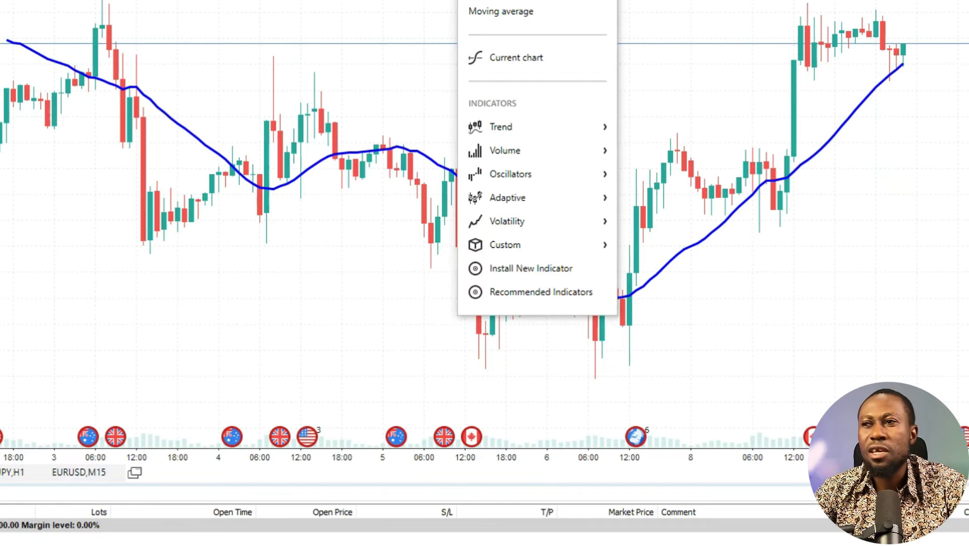
Choose a second Moving average trend indicator for the EURUSD H1 chart and set its period to 200.
{"action": "mouse_move", "coordinate": [516, 129]}
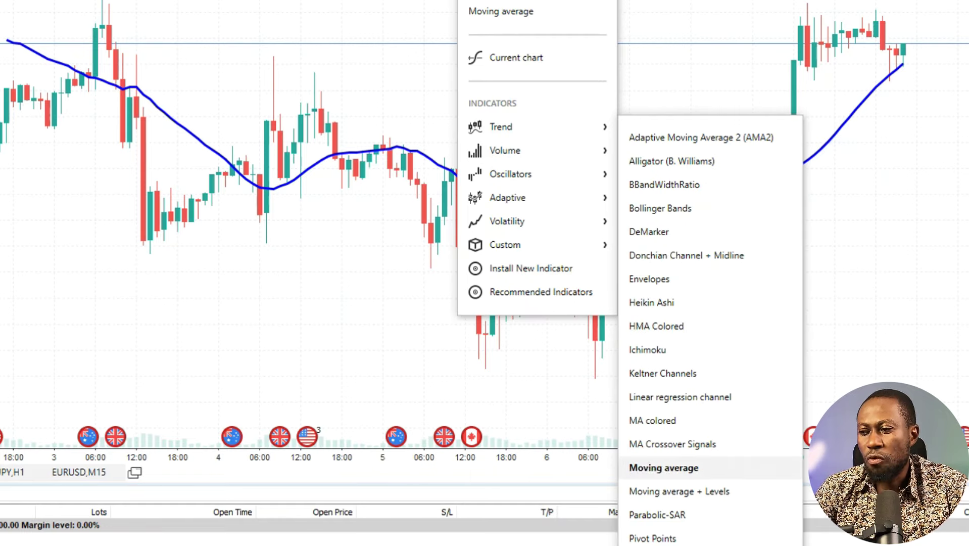
{"action": "left_click", "coordinate": [661, 468]}
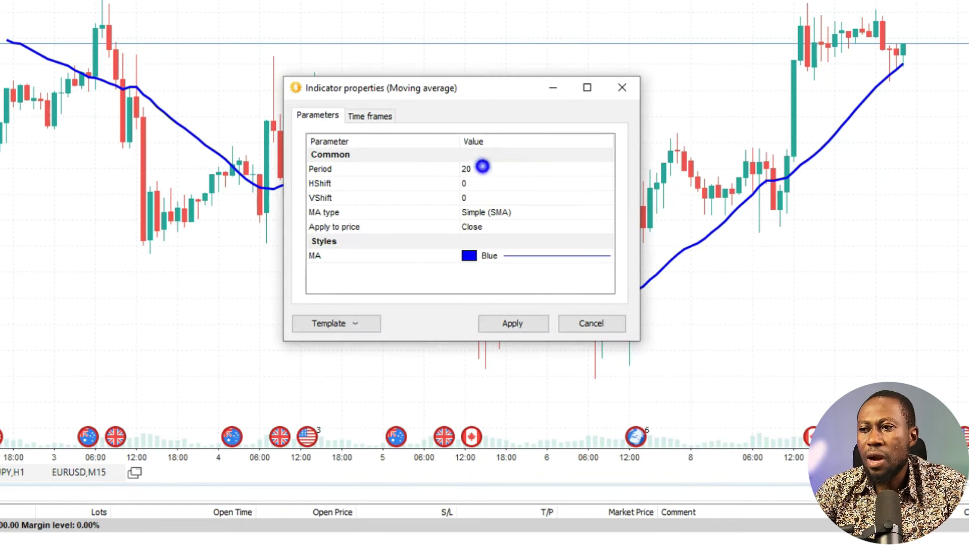
{"action": "left_click", "coordinate": [482, 167]}
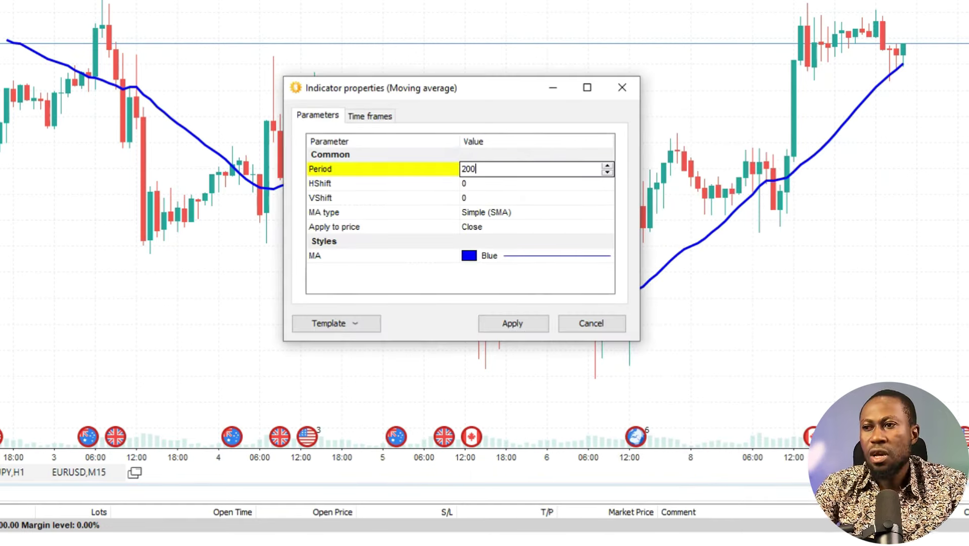
{"action": "type", "text": "200"}
Make the 200-period moving average's line black with a thicker width and apply the indicator to the chart.
{"action": "left_click", "coordinate": [521, 257]}
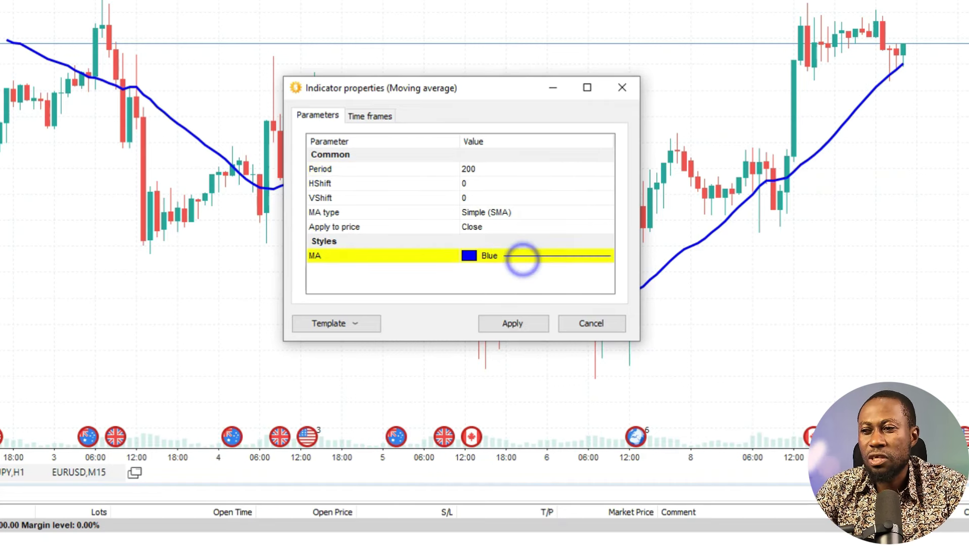
{"action": "left_click", "coordinate": [607, 255]}
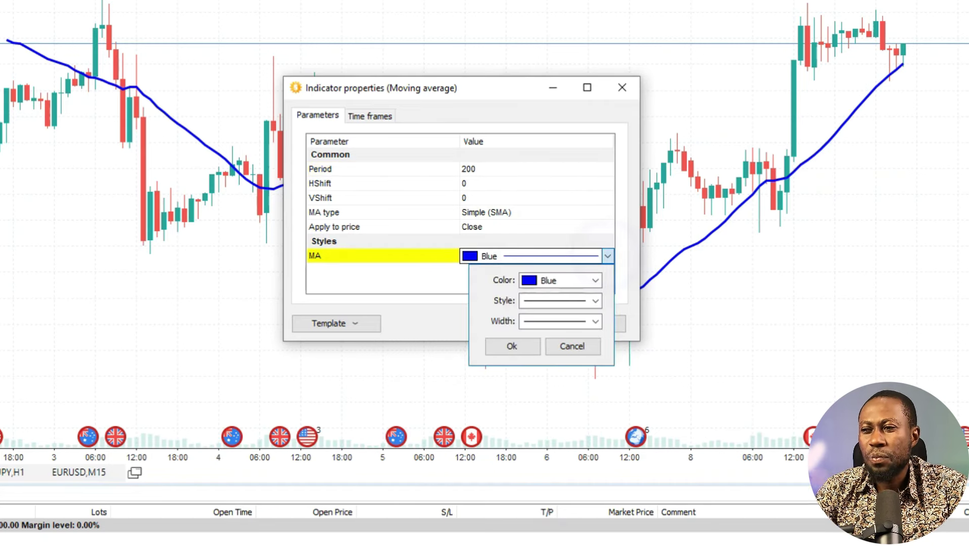
{"action": "left_click", "coordinate": [594, 280]}
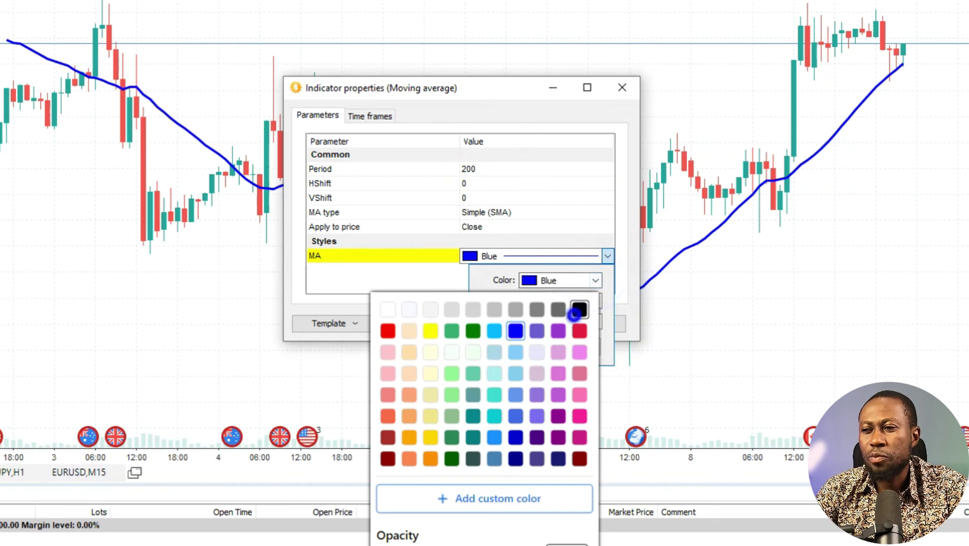
{"action": "left_click", "coordinate": [580, 307]}
{"action": "left_click", "coordinate": [596, 321]}
{"action": "left_click", "coordinate": [573, 364]}
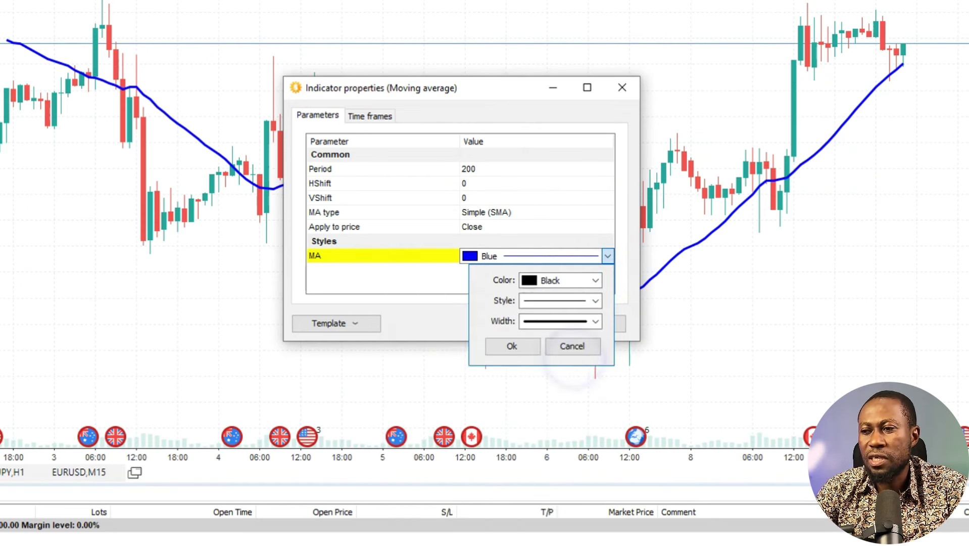
{"action": "left_click", "coordinate": [512, 346]}
{"action": "left_click", "coordinate": [506, 322]}
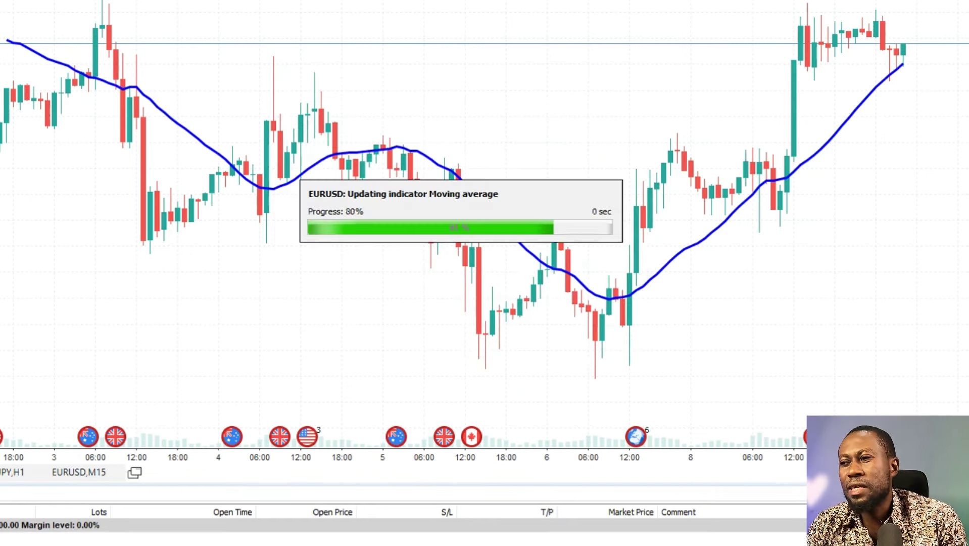
Review the properties of the 200-period moving average from the list of indicators and reapply them.
{"action": "right_click", "coordinate": [512, 137]}
{"action": "left_click", "coordinate": [537, 263]}
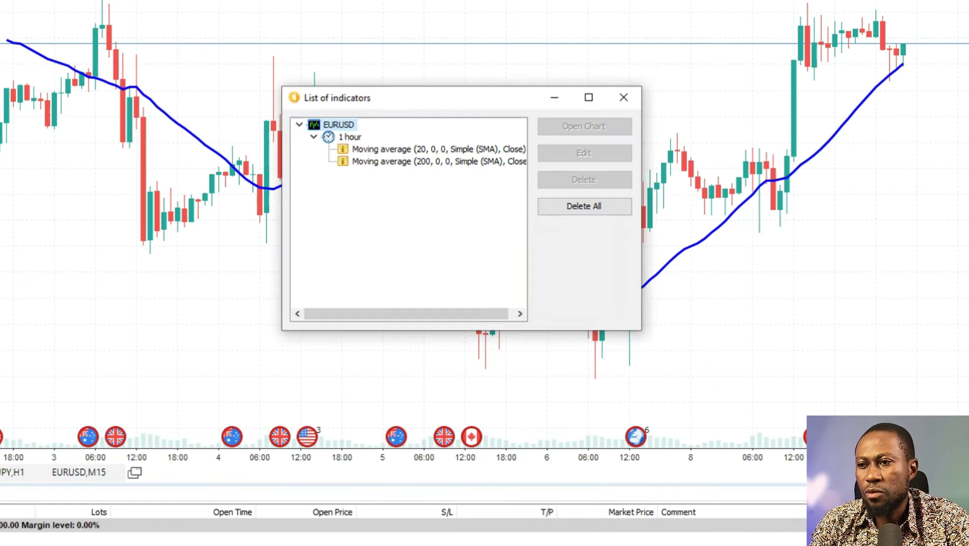
{"action": "left_click", "coordinate": [429, 161]}
{"action": "left_click", "coordinate": [576, 153]}
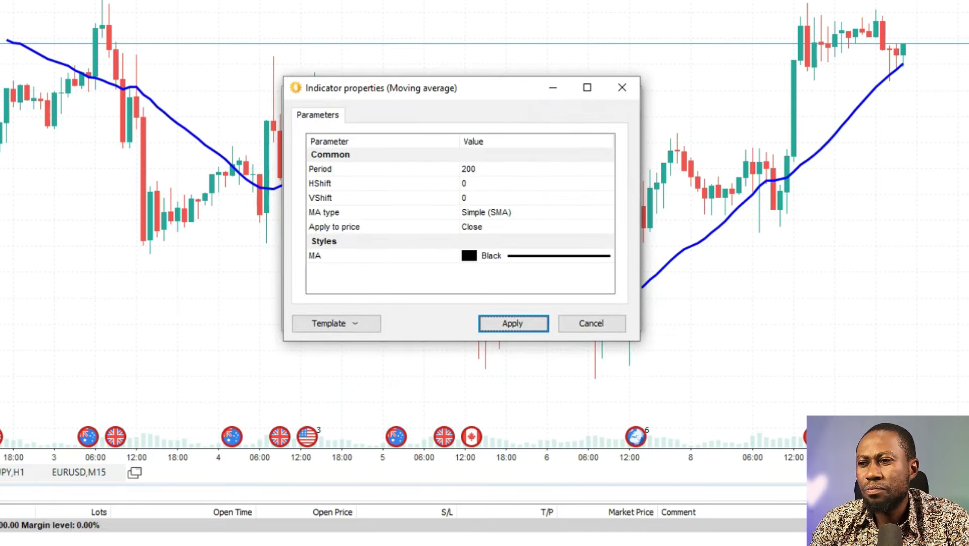
{"action": "left_click", "coordinate": [505, 169]}
{"action": "left_click", "coordinate": [508, 214]}
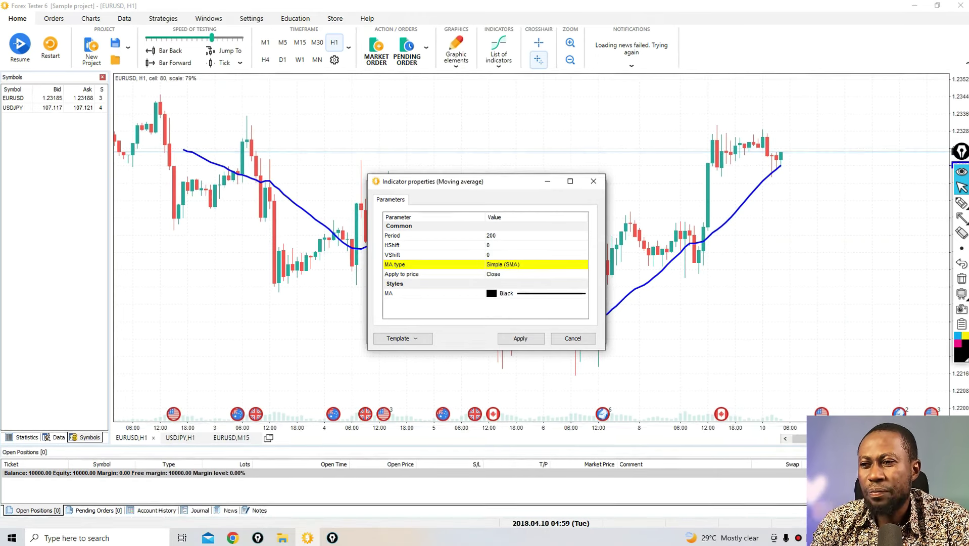
{"action": "left_click", "coordinate": [521, 338]}
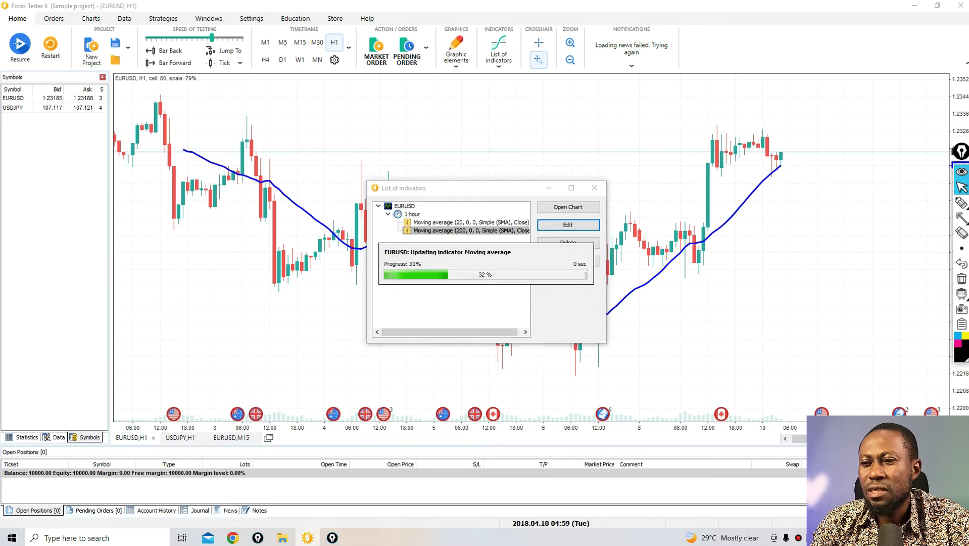
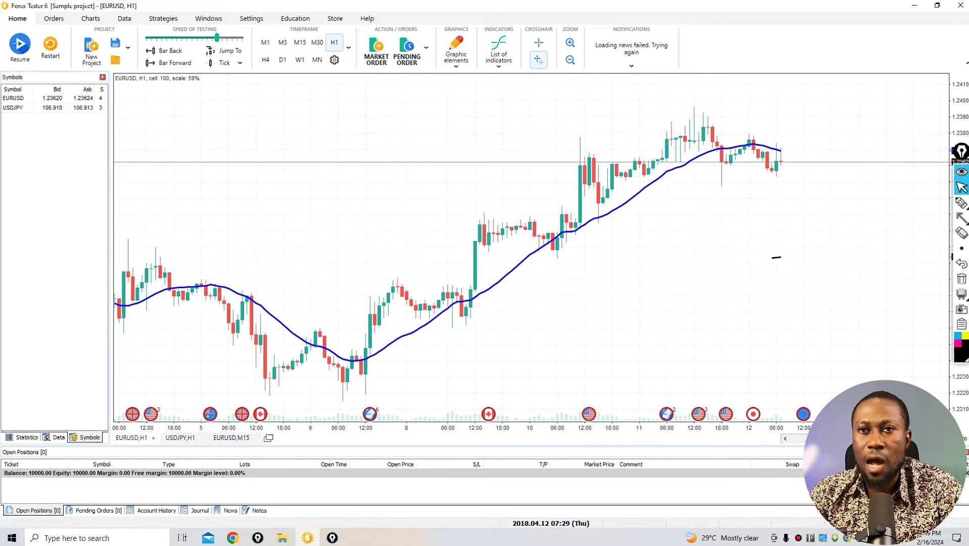
Advance the EURUSD simulation and open a 0.1-lot buy position with a market order.
{"action": "key", "text": "space"}
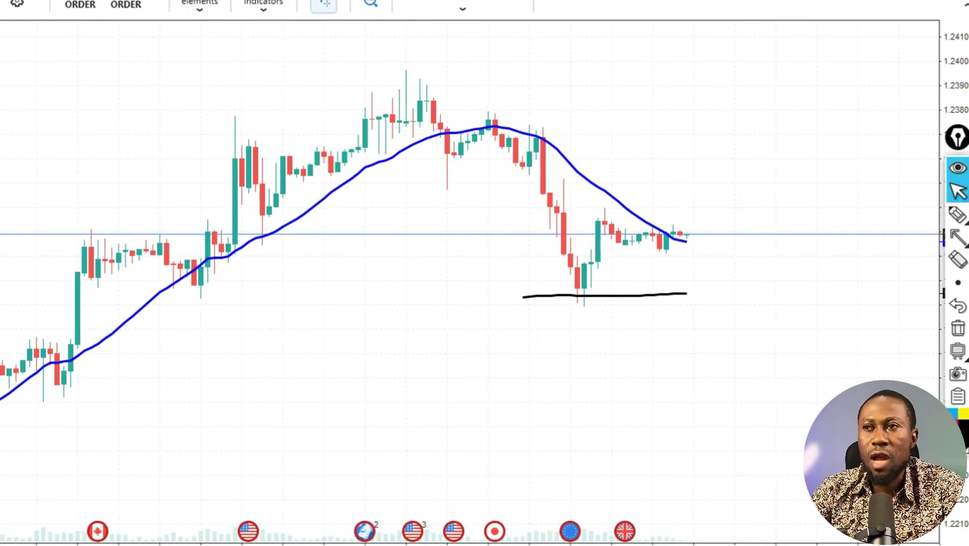
{"action": "left_click", "coordinate": [290, 86]}
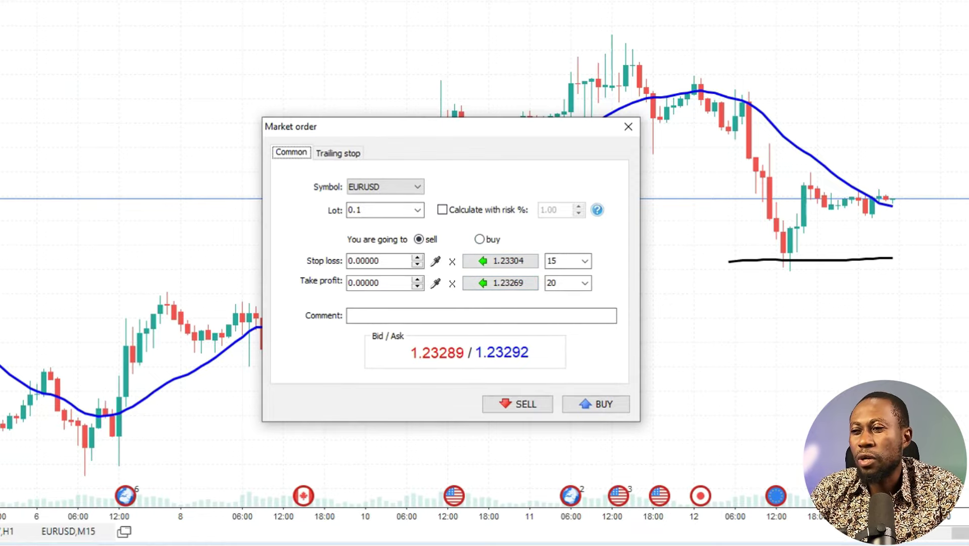
{"action": "left_click", "coordinate": [596, 404]}
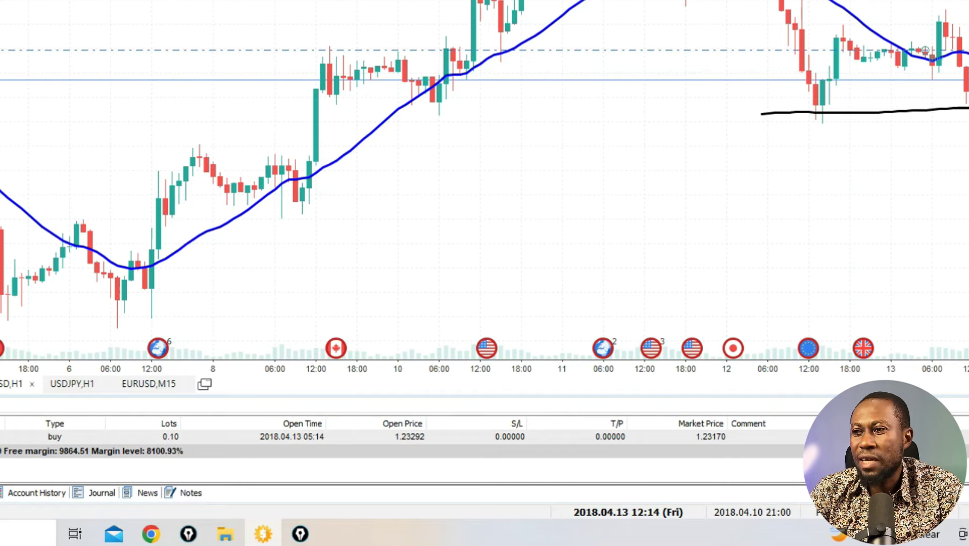
Open the EURUSD buy position for modification and pick its take profit at 1.23852, near the earlier swing high.
{"action": "right_click", "coordinate": [599, 51]}
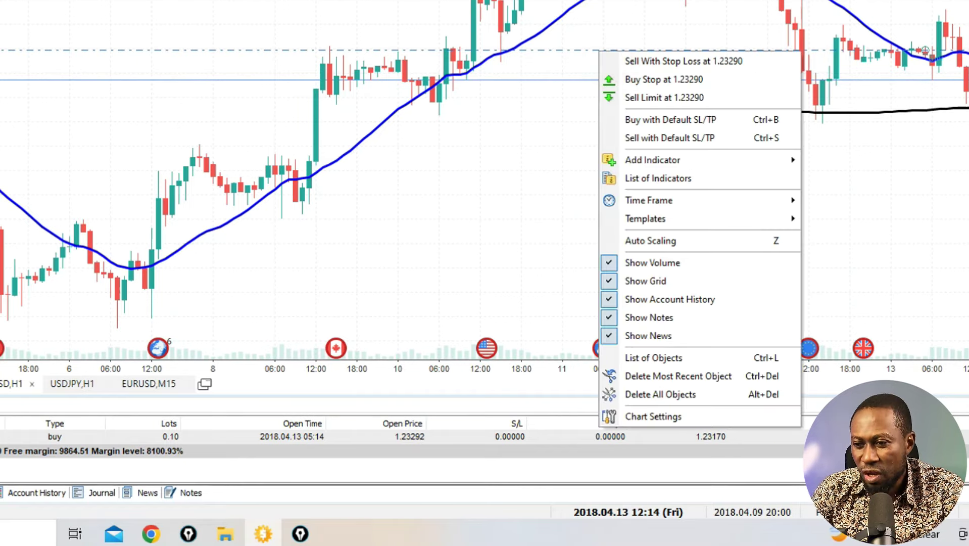
{"action": "left_click", "coordinate": [407, 436]}
{"action": "right_click", "coordinate": [408, 435]}
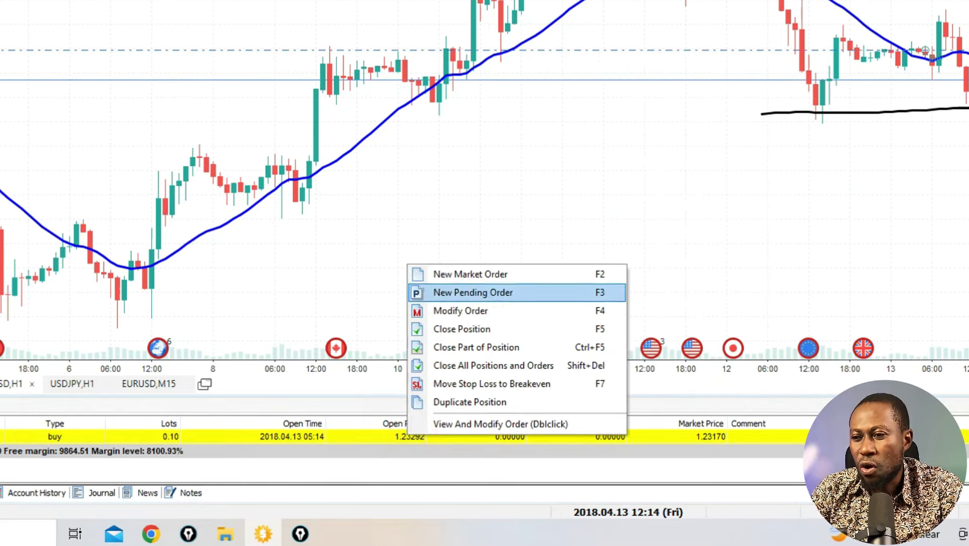
{"action": "left_click", "coordinate": [483, 311]}
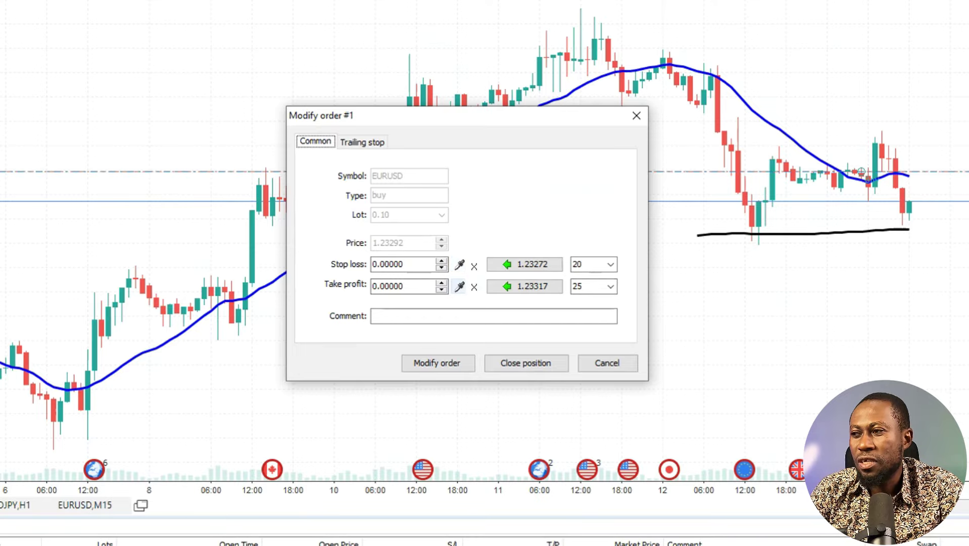
{"action": "left_click", "coordinate": [460, 286]}
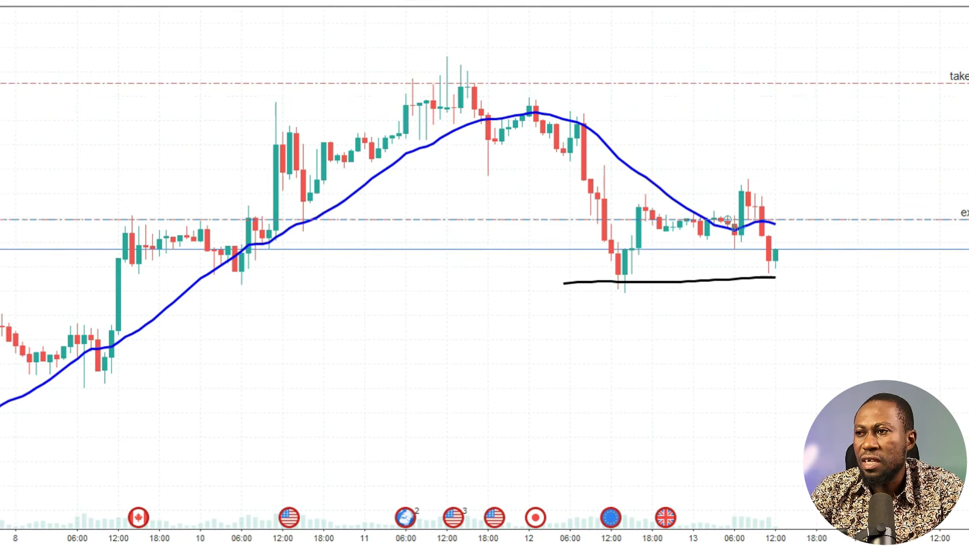
{"action": "double_click", "coordinate": [855, 82]}
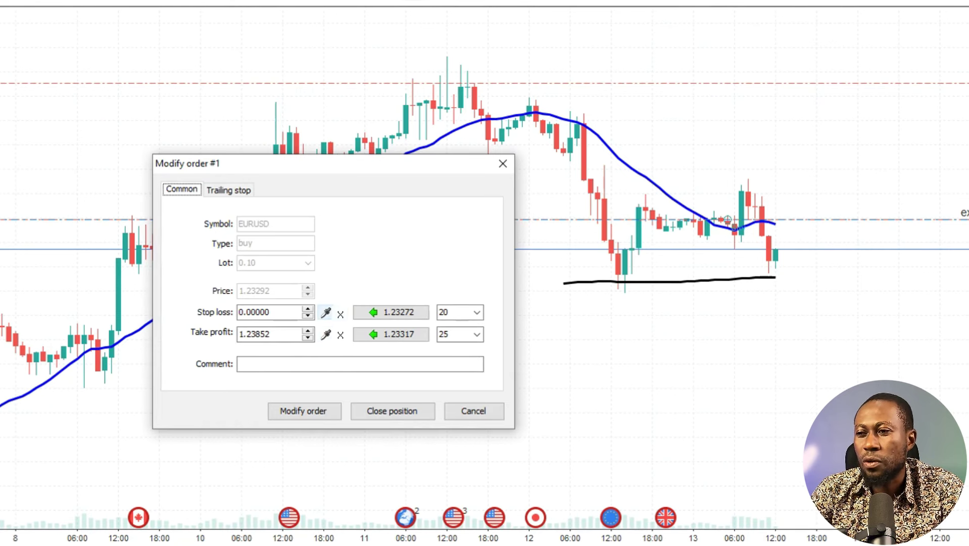
Pick a stop loss of 1.22928 below the black moving average, apply the modified buy order and dismiss the restart reminder.
{"action": "left_click", "coordinate": [325, 312]}
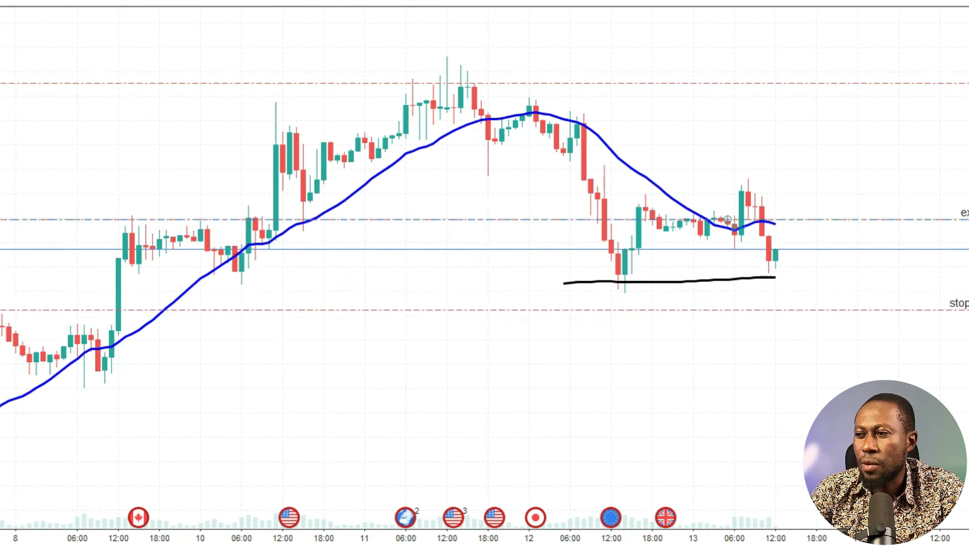
{"action": "left_click", "coordinate": [650, 308]}
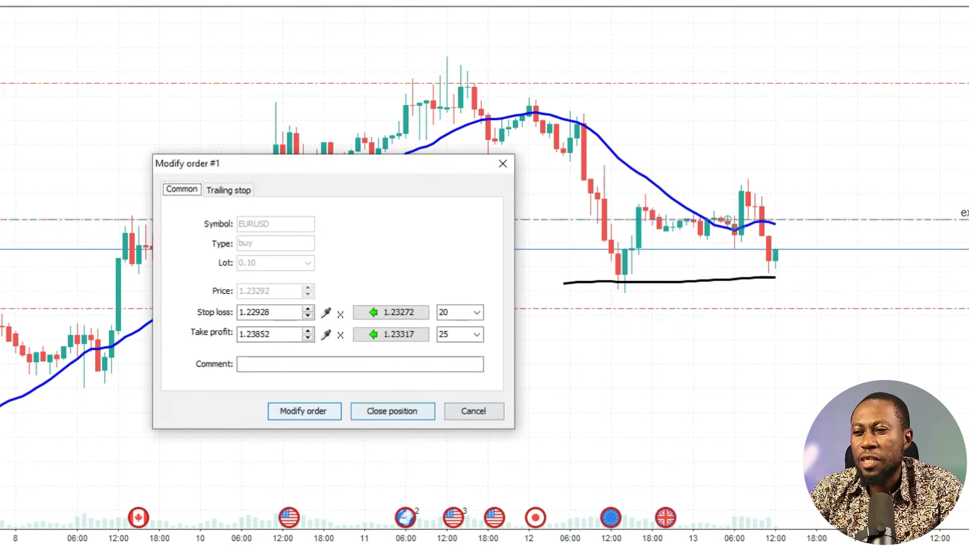
{"action": "left_click", "coordinate": [304, 410]}
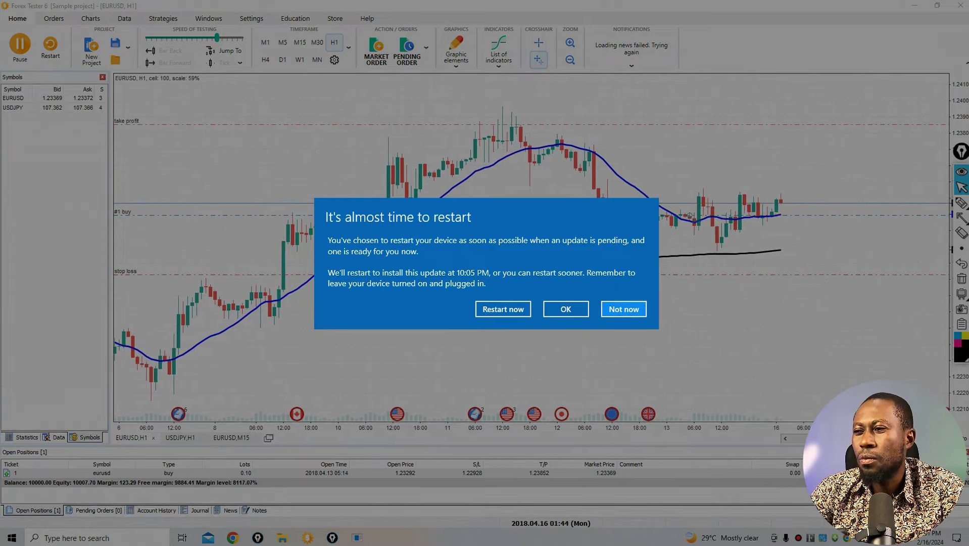
{"action": "key", "text": "Escape"}
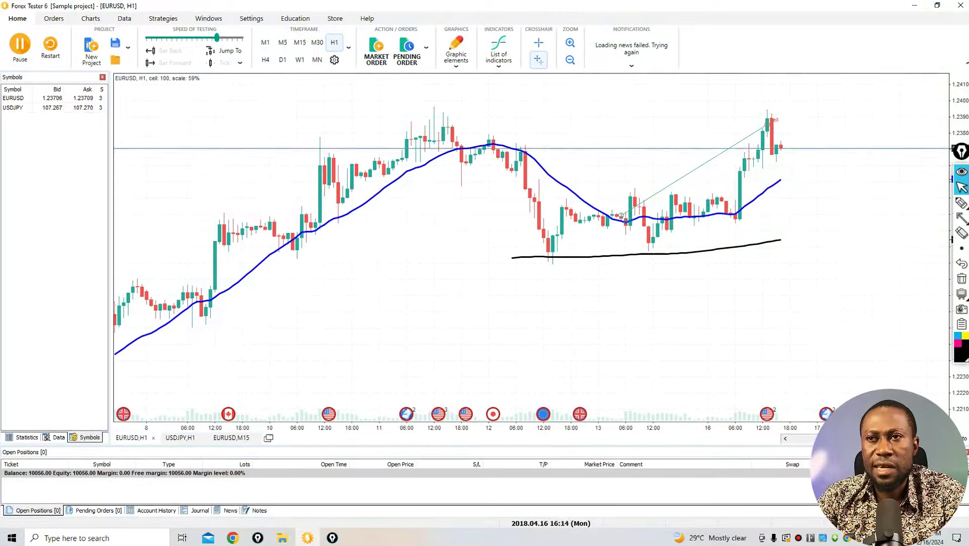
Run the EURUSD test at a slightly higher speed and pause it on 2018.04.24.
{"action": "left_click_drag", "start_coordinate": [217, 37], "coordinate": [227, 38]}
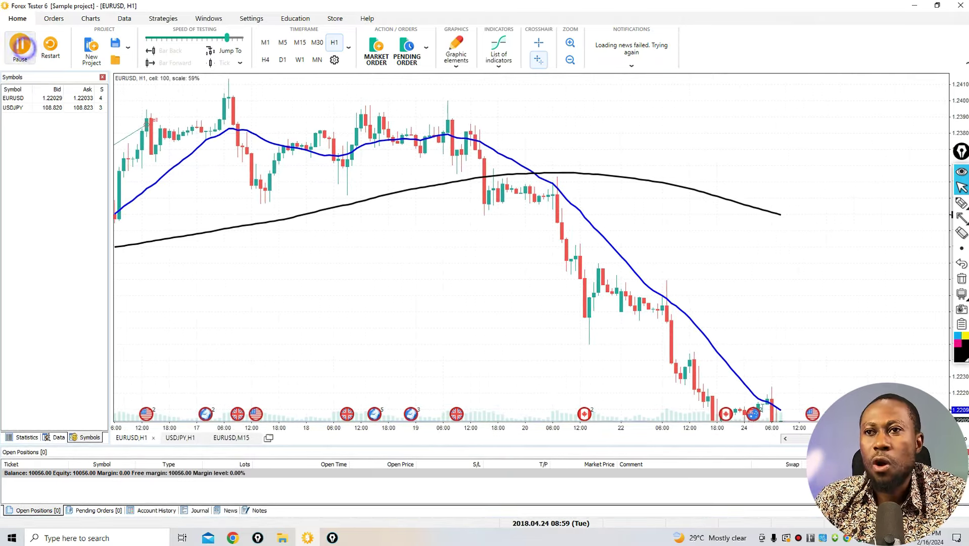
{"action": "left_click", "coordinate": [19, 45]}
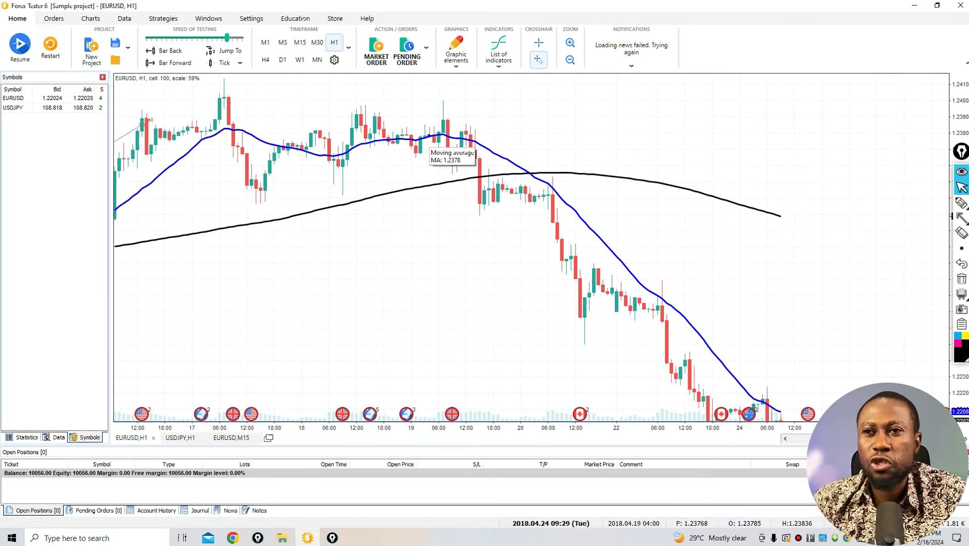
Step the paused EURUSD test back bar by bar to 2018.04.23 04:59 and forward again by three bars.
{"action": "left_click", "coordinate": [151, 50]}
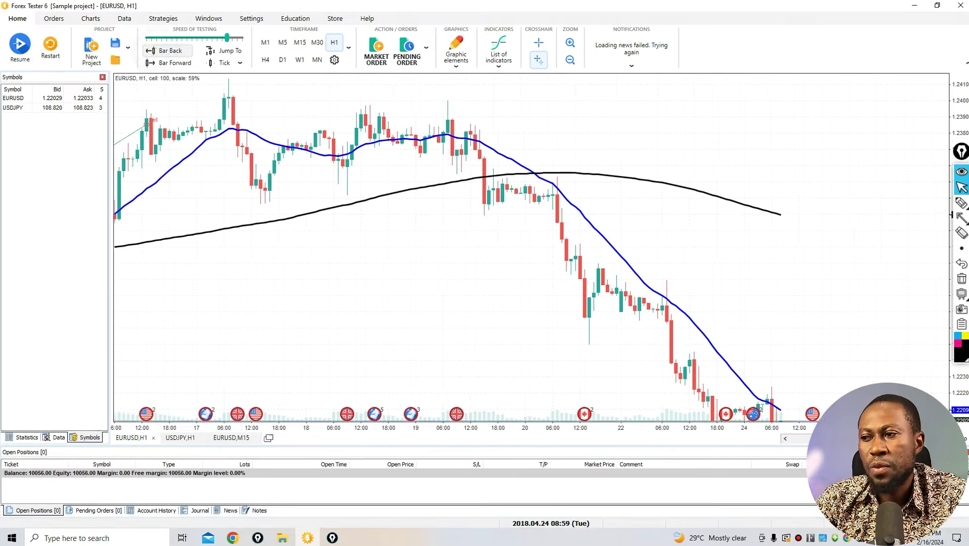
{"action": "left_click", "coordinate": [150, 50]}
{"action": "left_click", "coordinate": [150, 50]}
{"action": "left_click", "coordinate": [150, 51]}
{"action": "left_click", "coordinate": [151, 51]}
{"action": "left_click", "coordinate": [150, 51]}
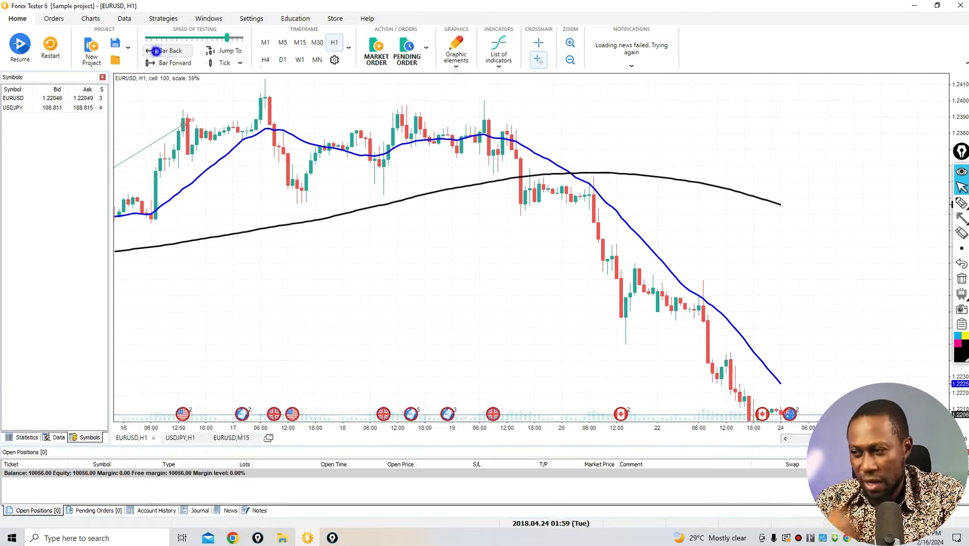
{"action": "left_click", "coordinate": [150, 51]}
{"action": "left_click", "coordinate": [150, 50]}
{"action": "left_click", "coordinate": [150, 50]}
{"action": "left_click", "coordinate": [151, 50]}
{"action": "left_click", "coordinate": [151, 50]}
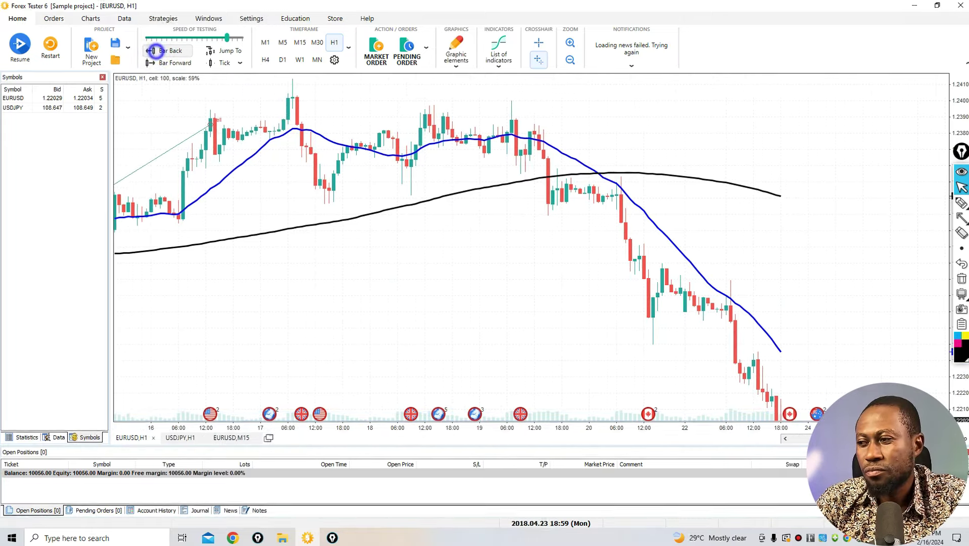
{"action": "left_click", "coordinate": [151, 50]}
{"action": "left_click", "coordinate": [151, 50]}
{"action": "left_click", "coordinate": [150, 51]}
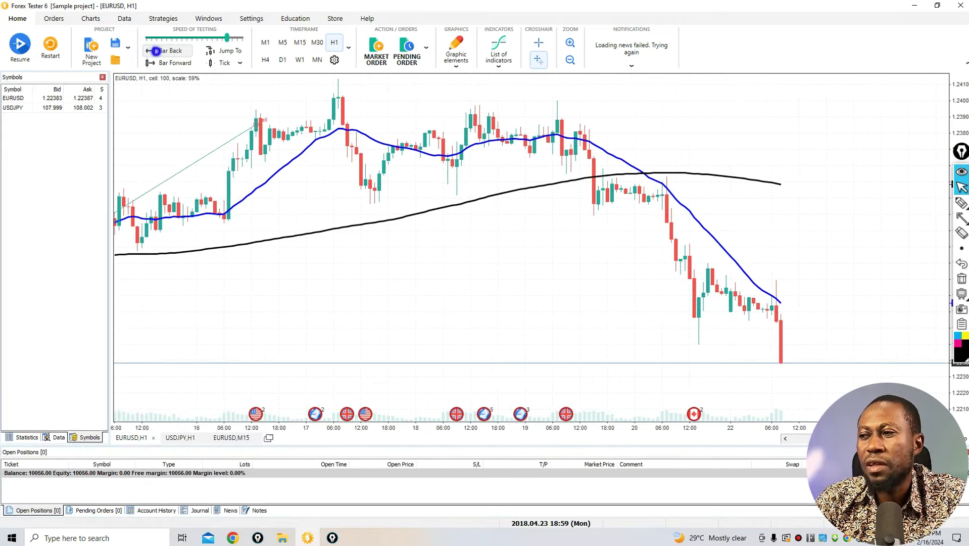
{"action": "left_click", "coordinate": [150, 51]}
{"action": "left_click", "coordinate": [151, 51]}
{"action": "left_click", "coordinate": [151, 51]}
{"action": "left_click", "coordinate": [150, 50]}
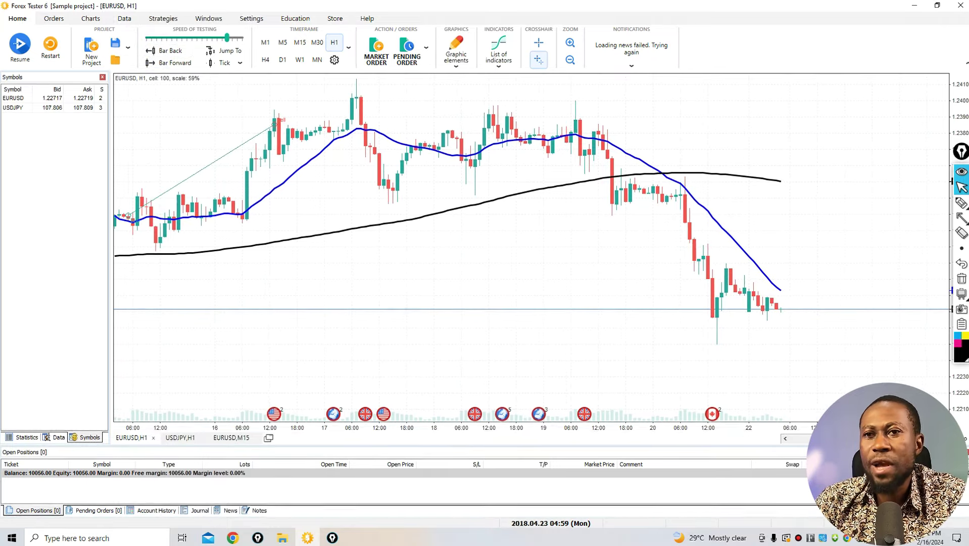
{"action": "left_click", "coordinate": [150, 63]}
{"action": "left_click", "coordinate": [150, 62]}
{"action": "left_click", "coordinate": [150, 63]}
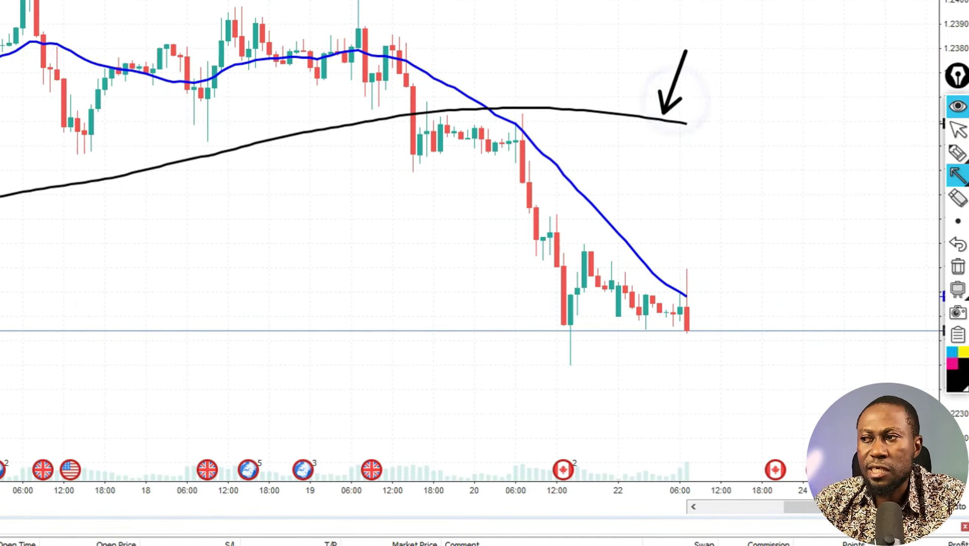
Draw annotation arrows pointing at the blue moving average and at the latest candles beneath it.
{"action": "mouse_move", "coordinate": [648, 182]}
{"action": "left_mouse_down"}
{"action": "mouse_move", "coordinate": [626, 235]}
{"action": "mouse_move", "coordinate": [643, 225]}
{"action": "left_mouse_up"}
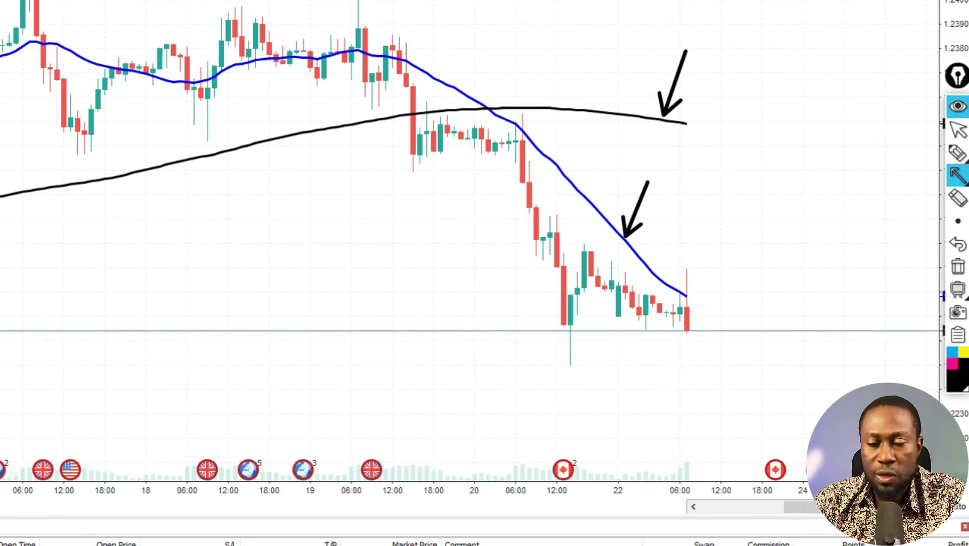
{"action": "mouse_move", "coordinate": [732, 220]}
{"action": "left_mouse_down"}
{"action": "mouse_move", "coordinate": [688, 268]}
{"action": "mouse_move", "coordinate": [712, 260]}
{"action": "left_mouse_up"}
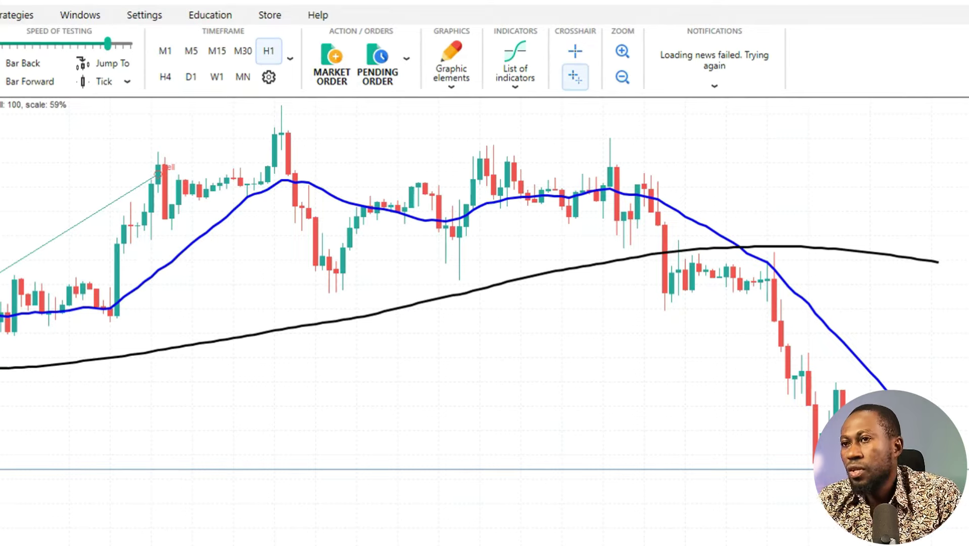
Open a 0.1-lot EURUSD sell position with a market order, without stop loss or take profit.
{"action": "left_click", "coordinate": [332, 63]}
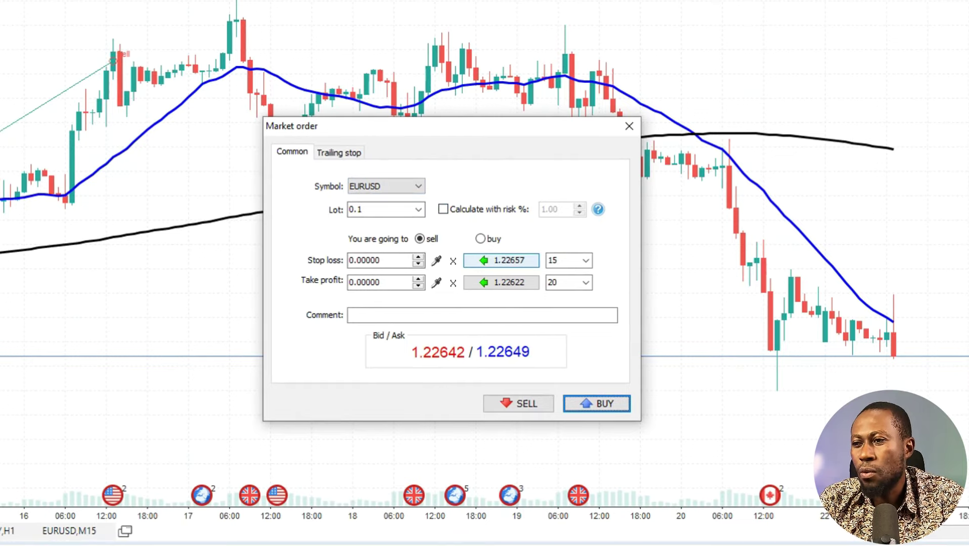
{"action": "left_click", "coordinate": [519, 403]}
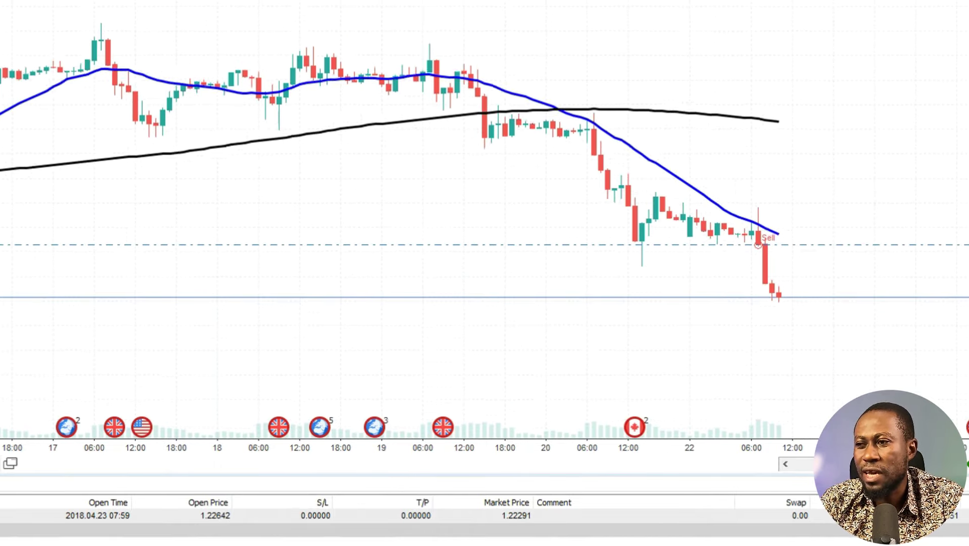
Set the open sell position's take profit to 1.22177, near the earlier swing low in the chart history, and apply it.
{"action": "left_click_drag", "start_coordinate": [385, 179], "coordinate": [837, 152]}
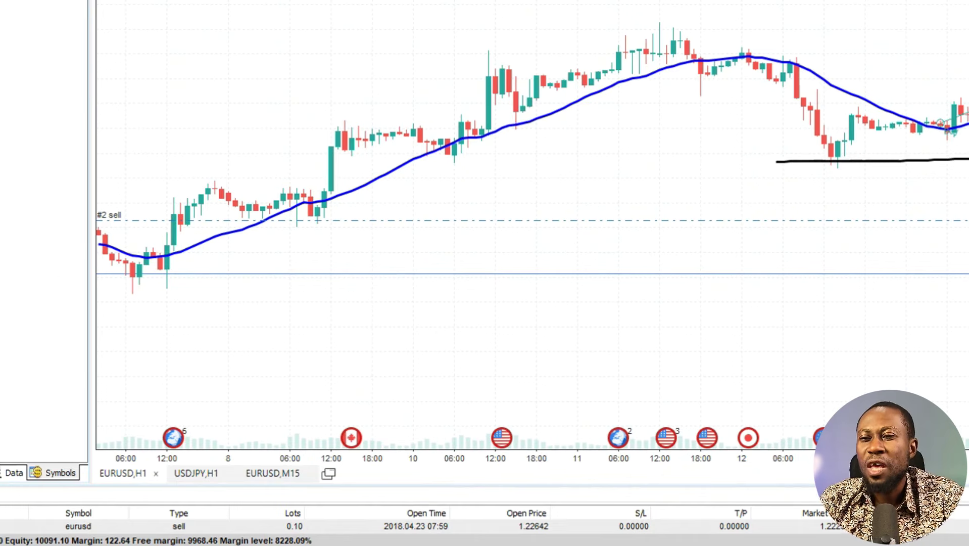
{"action": "left_click", "coordinate": [435, 525]}
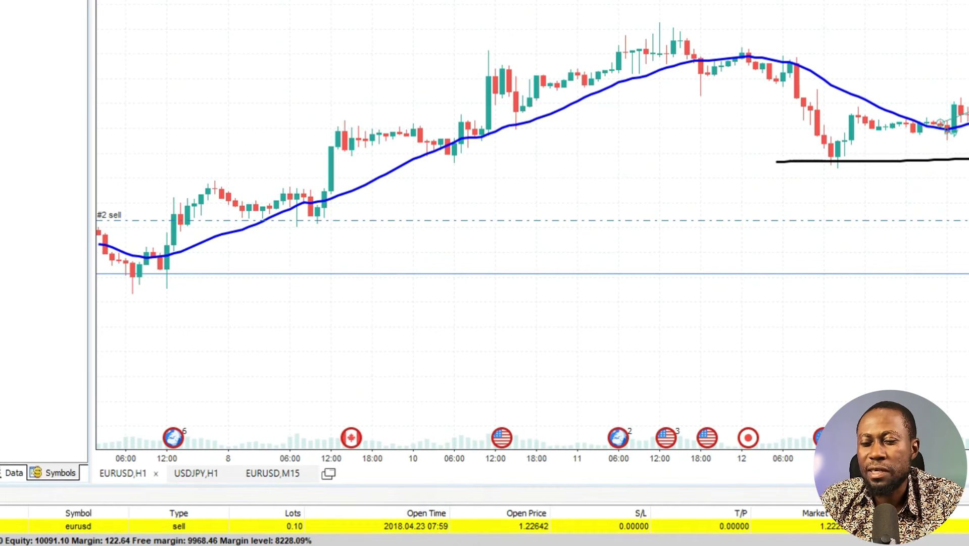
{"action": "right_click", "coordinate": [443, 526]}
{"action": "left_click", "coordinate": [496, 402]}
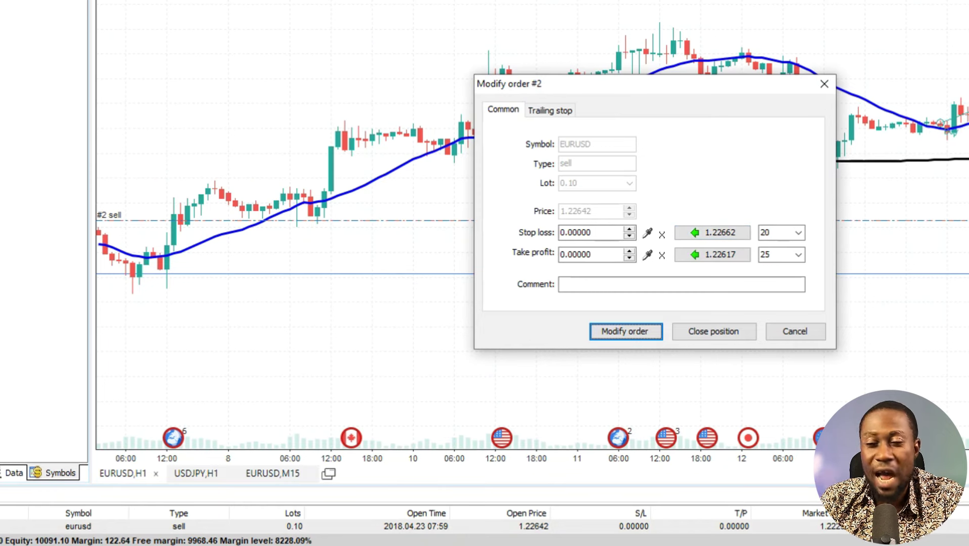
{"action": "left_click", "coordinate": [647, 254]}
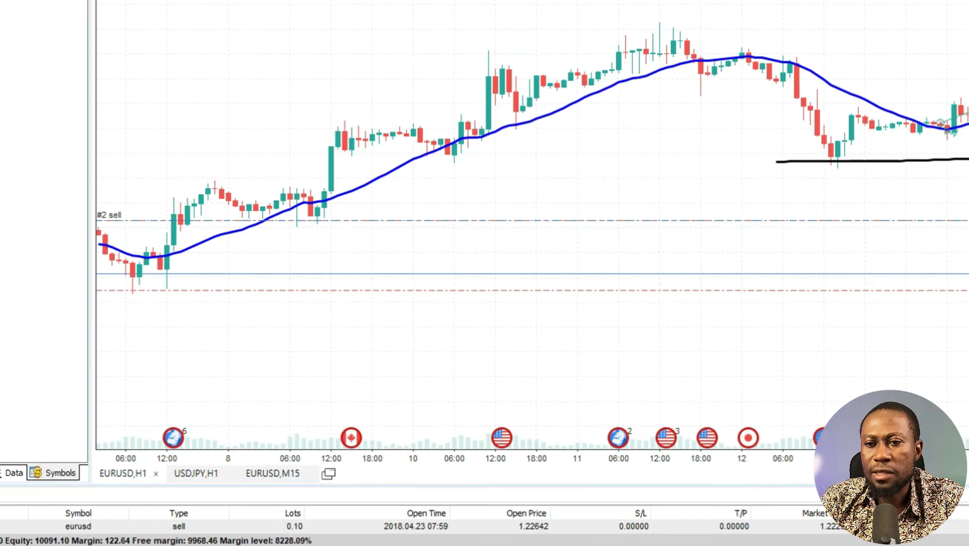
{"action": "left_click", "coordinate": [282, 290]}
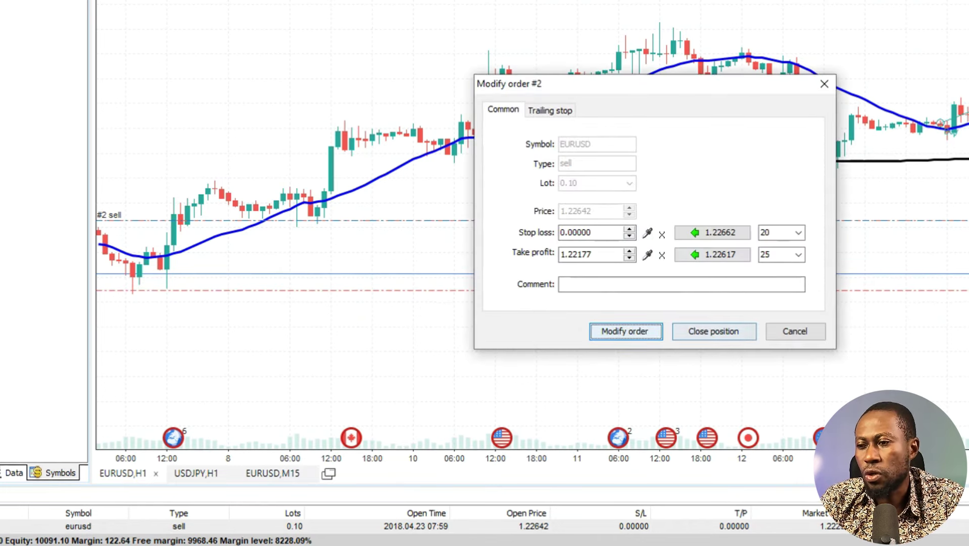
{"action": "left_click", "coordinate": [625, 331]}
Pick a stop loss for the EURUSD sell position on the chart, above the recent candle highs, and apply the modified order.
{"action": "scroll", "coordinate": [837, 194], "scroll_direction": "down", "scroll_amount": 10}
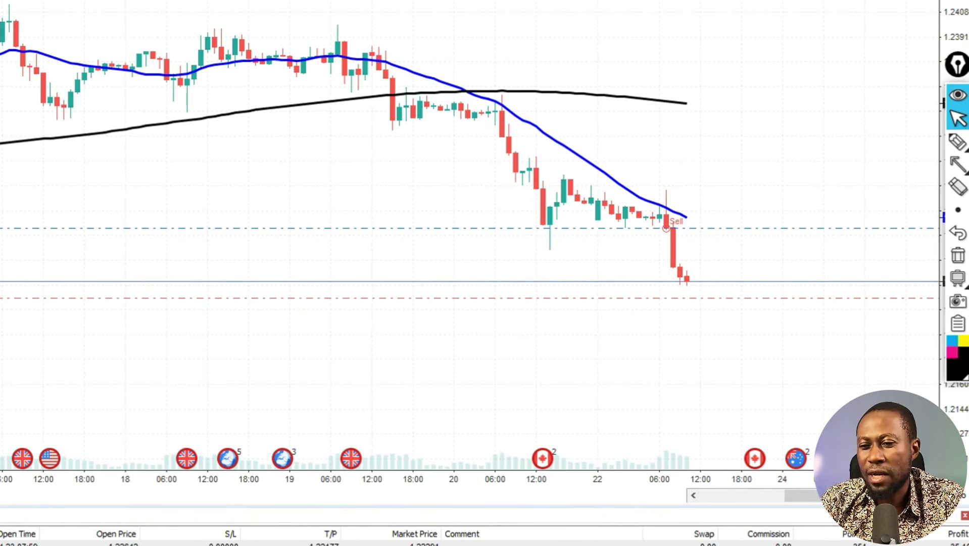
{"action": "right_click", "coordinate": [38, 542]}
{"action": "left_click", "coordinate": [93, 423]}
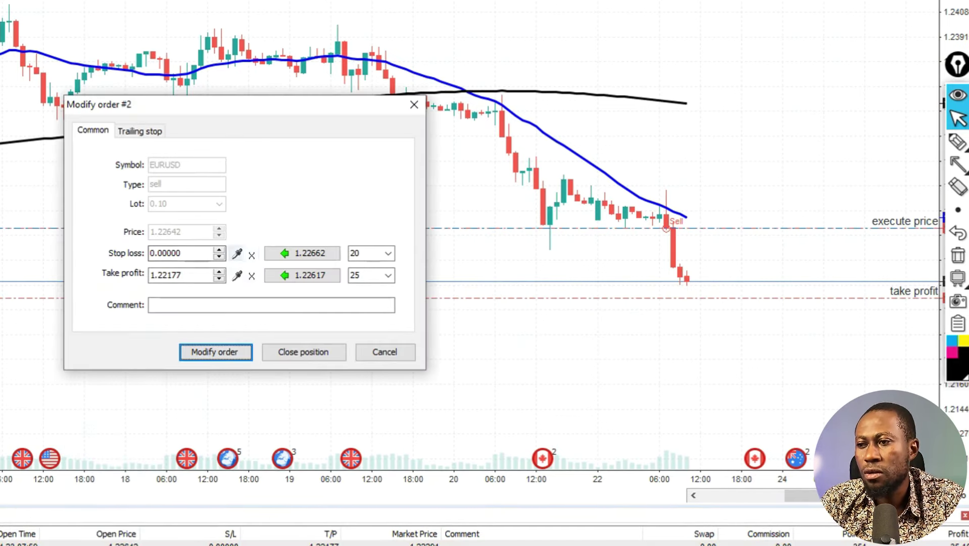
{"action": "key", "text": "Escape"}
{"action": "left_click_drag", "start_coordinate": [657, 228], "coordinate": [693, 175]}
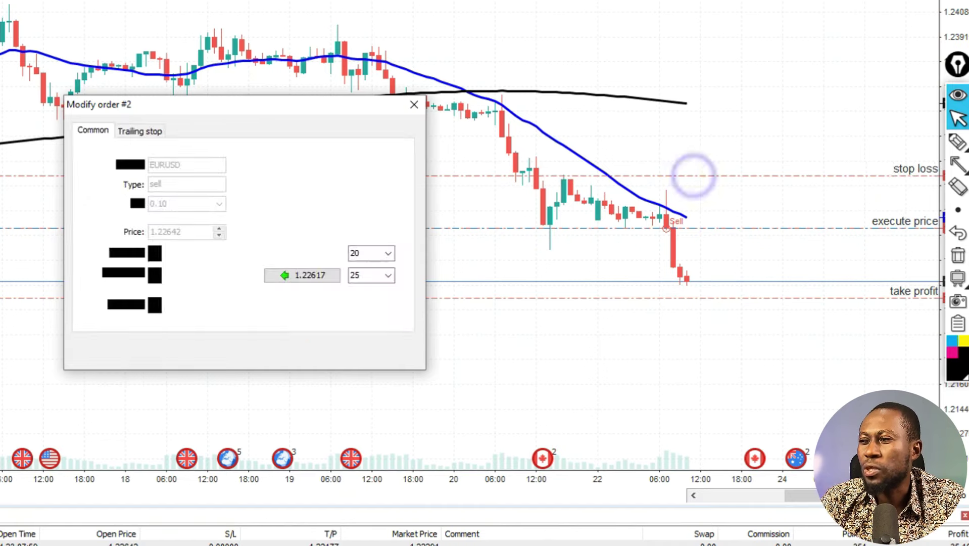
{"action": "left_click", "coordinate": [216, 352]}
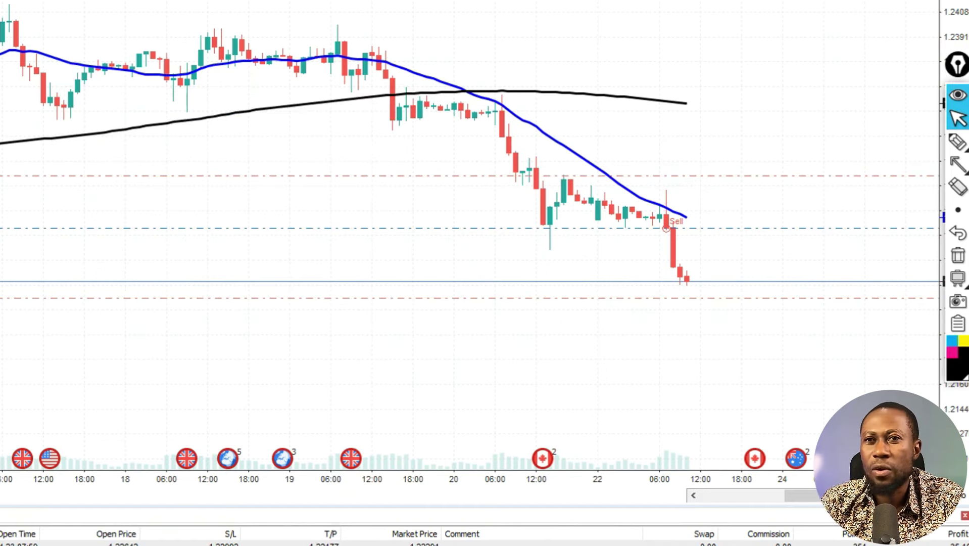